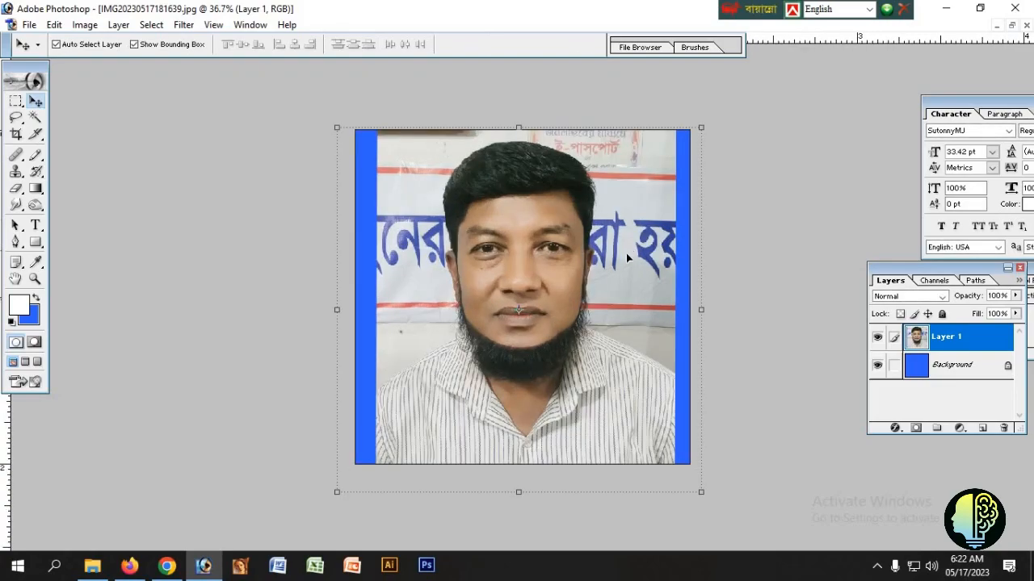
Brighten the portrait on Layer 1 with a Curves adjustment
{"action": "key", "text": "ctrl+m"}
{"action": "left_click", "coordinate": [787, 227]}
{"action": "key", "text": "Return"}
{"action": "scroll", "coordinate": [610, 277], "scroll_direction": "up", "scroll_amount": 1}
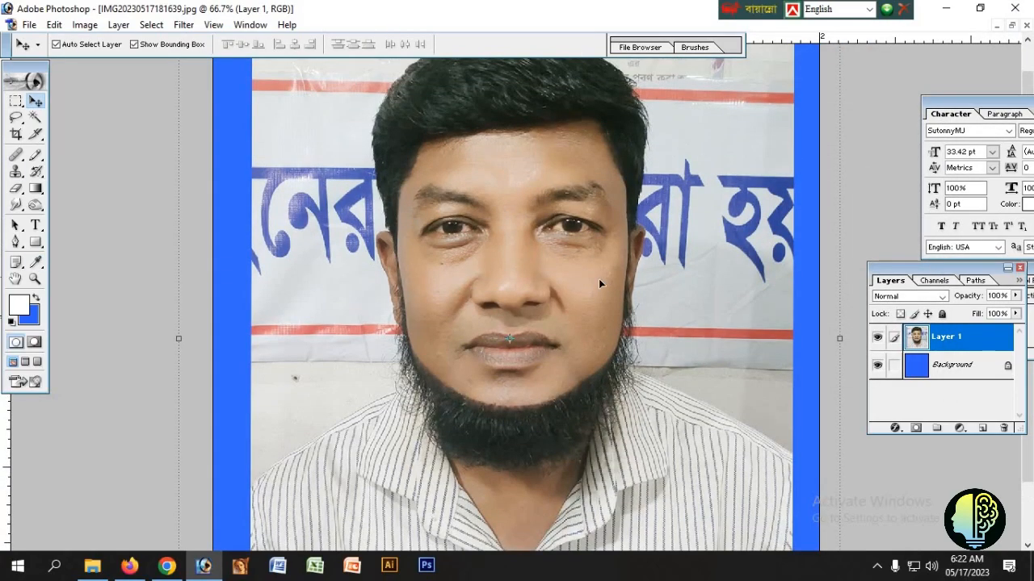
Set up the Clone Stamp tool with a 51 px brush and 14% opacity
{"action": "key", "text": "s"}
{"action": "right_click", "coordinate": [614, 309]}
{"action": "scroll", "coordinate": [643, 391], "scroll_direction": "down", "scroll_amount": 4}
{"action": "left_click", "coordinate": [605, 376]}
{"action": "right_click", "coordinate": [580, 267]}
{"action": "left_click_drag", "start_coordinate": [618, 296], "coordinate": [638, 295]}
{"action": "key", "text": "Return"}
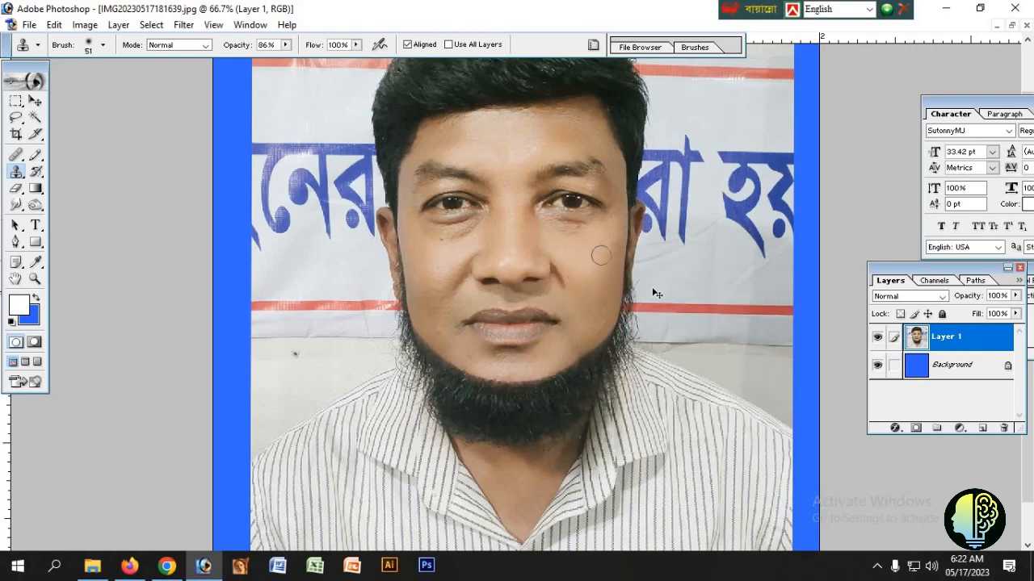
{"action": "type", "text": "14"}
Clone smooth skin over the wrinkles and uneven patches under the eyes and on the cheeks
{"action": "scroll", "coordinate": [563, 254], "scroll_direction": "up", "scroll_amount": 1}
{"action": "key", "text": "ctrl+plus"}
{"action": "key", "text": "ctrl+plus"}
{"action": "mouse_move", "coordinate": [586, 252]}
{"action": "left_mouse_down"}
{"action": "mouse_move", "coordinate": [547, 309]}
{"action": "mouse_move", "coordinate": [509, 336]}
{"action": "left_mouse_up"}
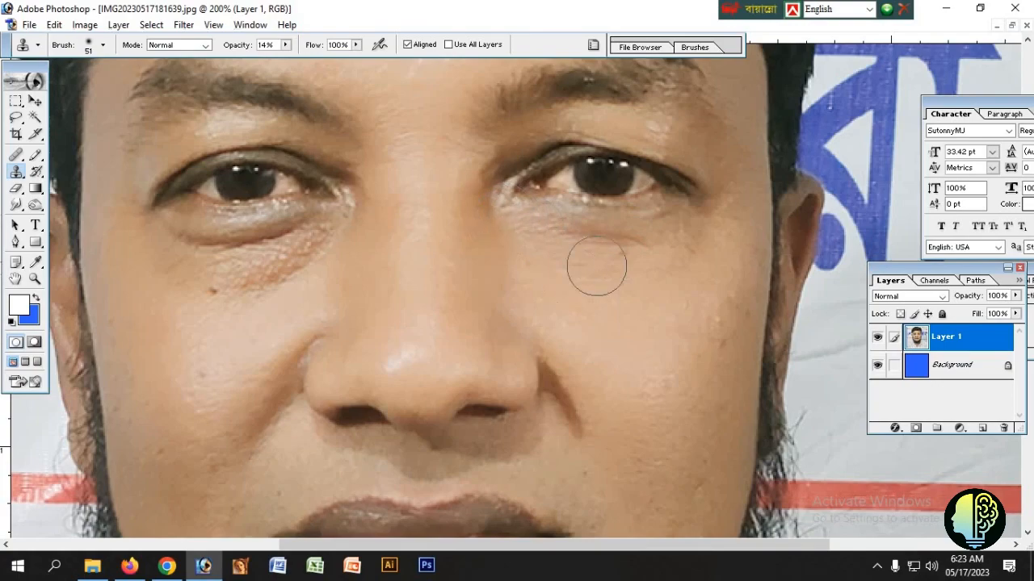
{"action": "scroll", "coordinate": [679, 372], "scroll_direction": "down", "scroll_amount": 3}
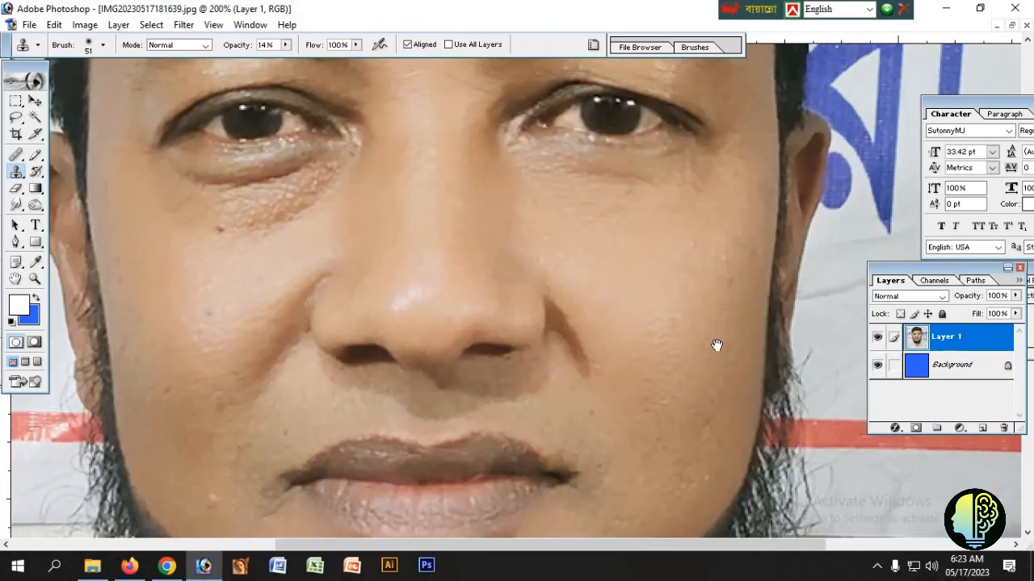
{"action": "left_click_drag", "start_coordinate": [717, 340], "coordinate": [724, 318]}
{"action": "left_click", "coordinate": [731, 281], "text": "ctrl+alt"}
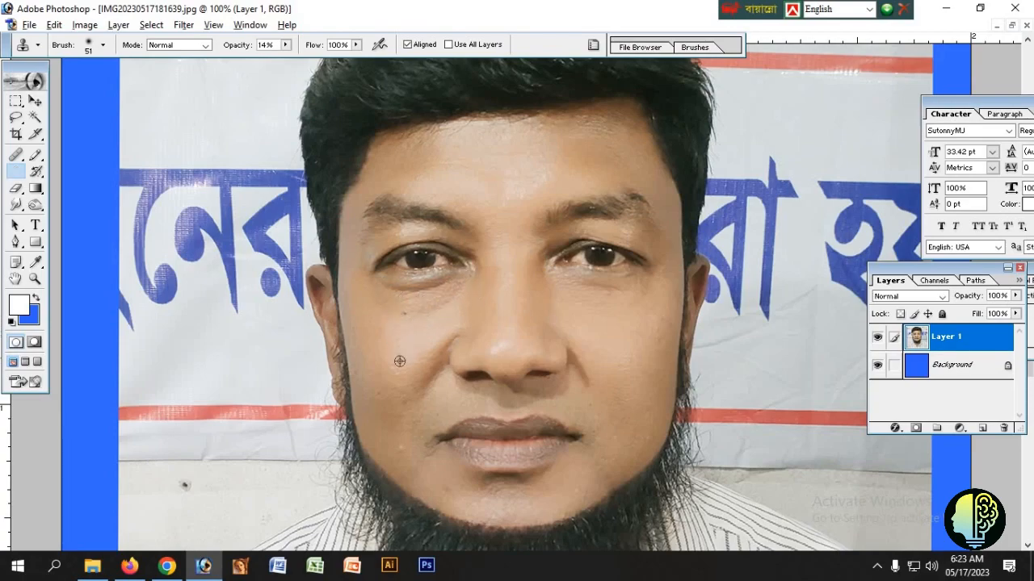
Clone over the shiny spots and marks on the man's forehead
{"action": "scroll", "coordinate": [573, 421], "scroll_direction": "down", "scroll_amount": 3}
{"action": "scroll", "coordinate": [611, 341], "scroll_direction": "up", "scroll_amount": 3}
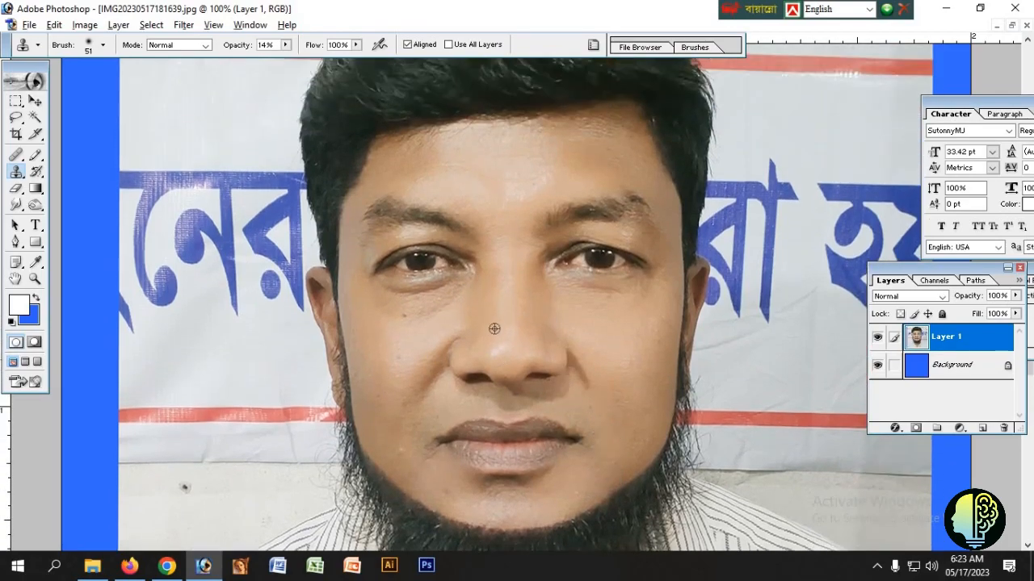
{"action": "left_click_drag", "start_coordinate": [520, 170], "coordinate": [521, 172]}
{"action": "left_click", "coordinate": [555, 170], "text": "alt"}
{"action": "left_click_drag", "start_coordinate": [589, 177], "coordinate": [580, 152]}
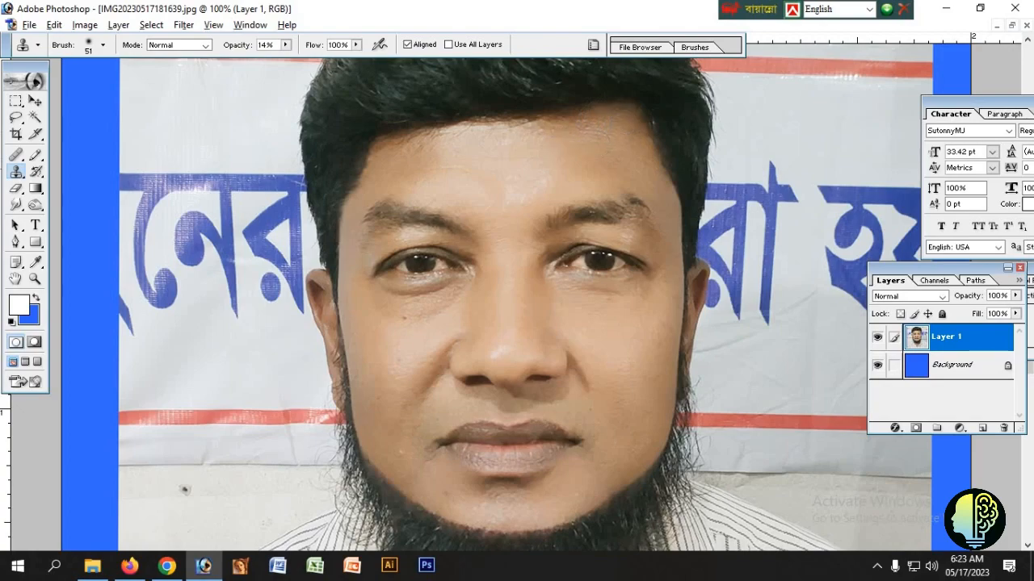
{"action": "scroll", "coordinate": [555, 156], "scroll_direction": "up", "scroll_amount": 1}
{"action": "scroll", "coordinate": [431, 181], "scroll_direction": "down", "scroll_amount": 2}
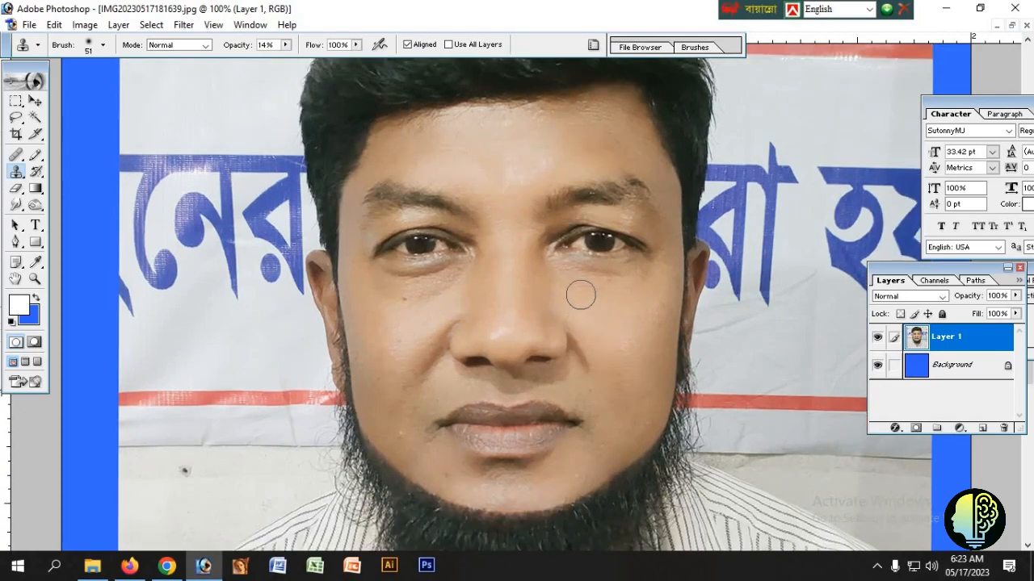
{"action": "scroll", "coordinate": [664, 374], "scroll_direction": "down", "scroll_amount": 1}
{"action": "key", "text": "ctrl+minus"}
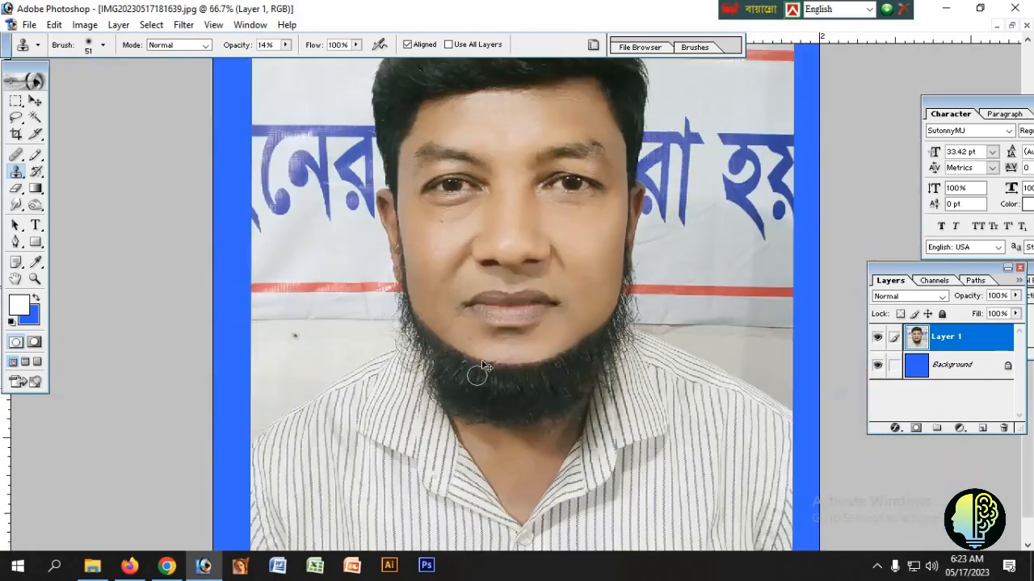
Select the skin of the face and neck with the Magic Wand at tolerance 50 and feather the selection
{"action": "key", "text": "w"}
{"action": "left_click", "coordinate": [602, 167]}
{"action": "left_click", "coordinate": [512, 512], "text": "shift"}
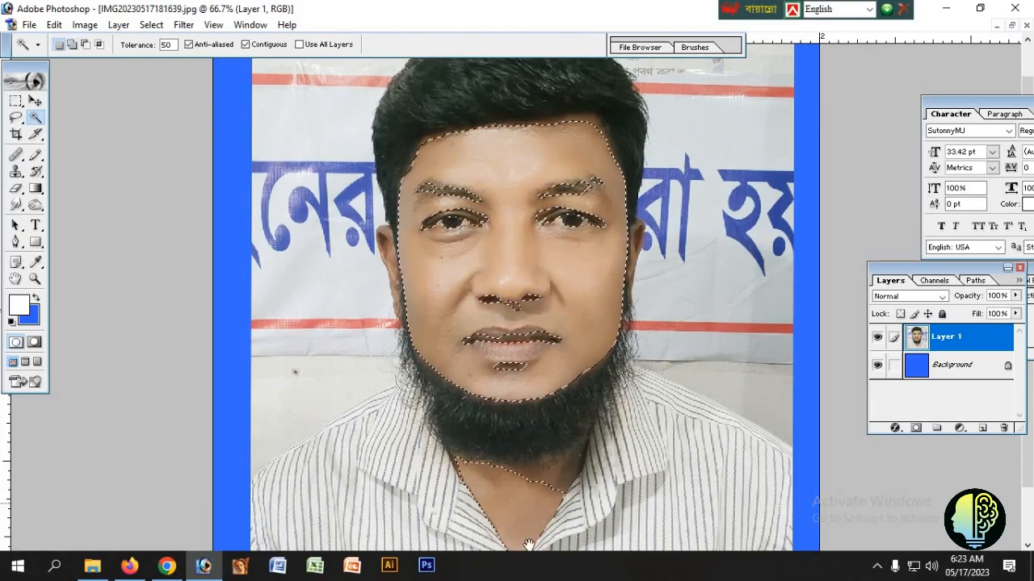
{"action": "scroll", "coordinate": [512, 501], "scroll_direction": "down", "scroll_amount": 3}
{"action": "left_click", "coordinate": [565, 410], "text": "shift"}
{"action": "key", "text": "ctrl+z"}
{"action": "scroll", "coordinate": [507, 257], "scroll_direction": "up", "scroll_amount": 4}
{"action": "key", "text": "ctrl+alt+d"}
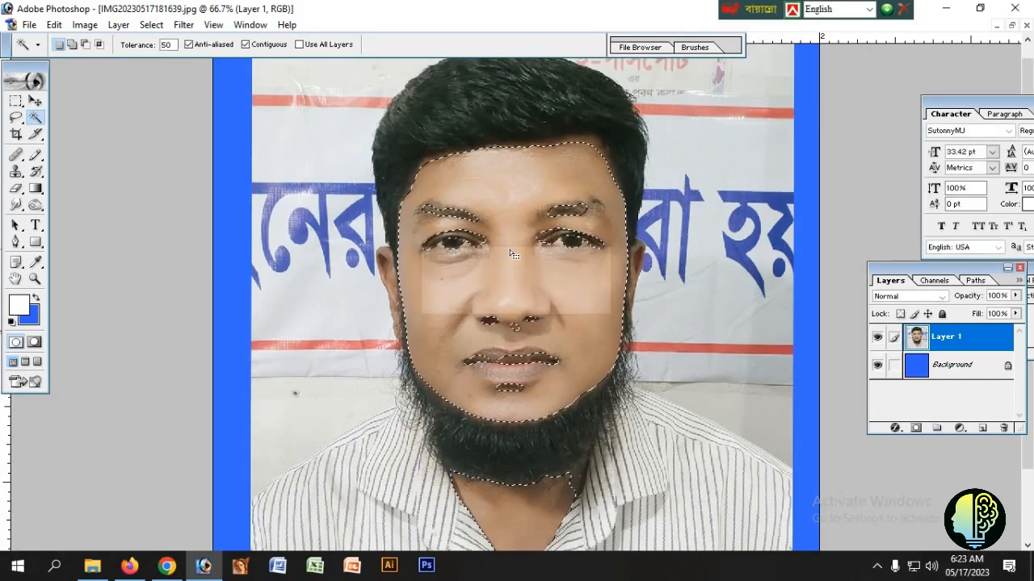
{"action": "key", "text": "Return"}
Subtract rectangles around both eyes, the nose and the mouth from the skin selection, and feather it again
{"action": "scroll", "coordinate": [510, 253], "scroll_direction": "up", "scroll_amount": 1}
{"action": "key", "text": "m"}
{"action": "left_click_drag", "start_coordinate": [494, 273], "coordinate": [493, 273]}
{"action": "left_click_drag", "start_coordinate": [529, 213], "coordinate": [615, 271]}
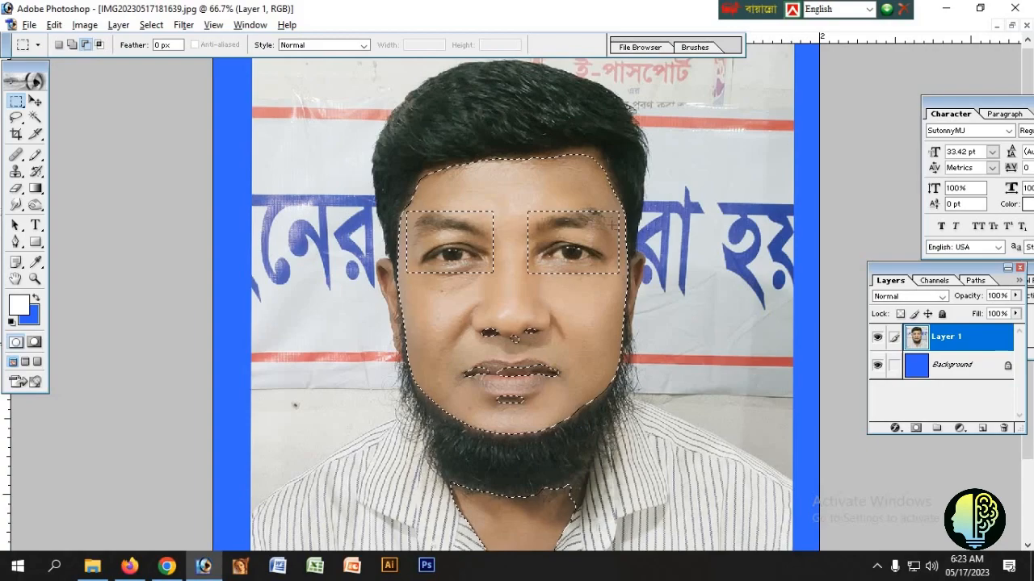
{"action": "left_click_drag", "start_coordinate": [453, 317], "coordinate": [561, 405]}
{"action": "left_click_drag", "start_coordinate": [482, 352], "coordinate": [555, 394]}
{"action": "key", "text": "ctrl+alt+d"}
{"action": "key", "text": "Return"}
Smooth the selected skin with the Portraiture filter, raising the Fine and Medium detail smoothing
{"action": "left_click", "coordinate": [184, 25]}
{"action": "left_click", "coordinate": [396, 379]}
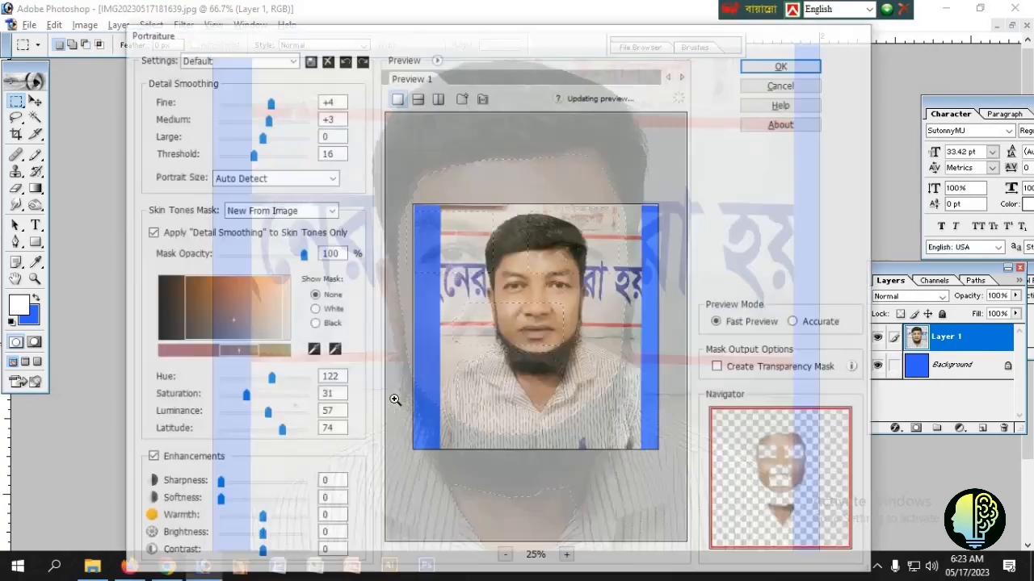
{"action": "left_click", "coordinate": [491, 294]}
{"action": "left_click", "coordinate": [296, 120]}
{"action": "left_click", "coordinate": [295, 102]}
{"action": "key", "text": "Return"}
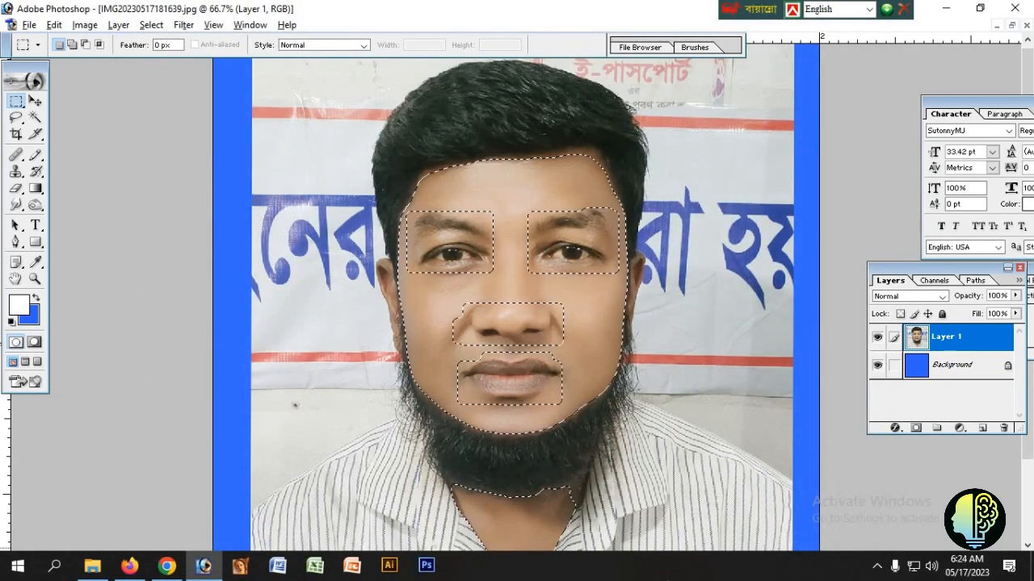
Open Bluetooth from the system tray and return to the portrait
{"action": "left_click", "coordinate": [877, 567]}
{"action": "right_click", "coordinate": [838, 478]}
{"action": "left_click", "coordinate": [879, 400]}
{"action": "left_click", "coordinate": [827, 95]}
Clear the skin selection and inspect the smoothed face at close range
{"action": "scroll", "coordinate": [599, 301], "scroll_direction": "down", "scroll_amount": 1}
{"action": "key", "text": "ctrl+d"}
{"action": "key", "text": "ctrl+minus"}
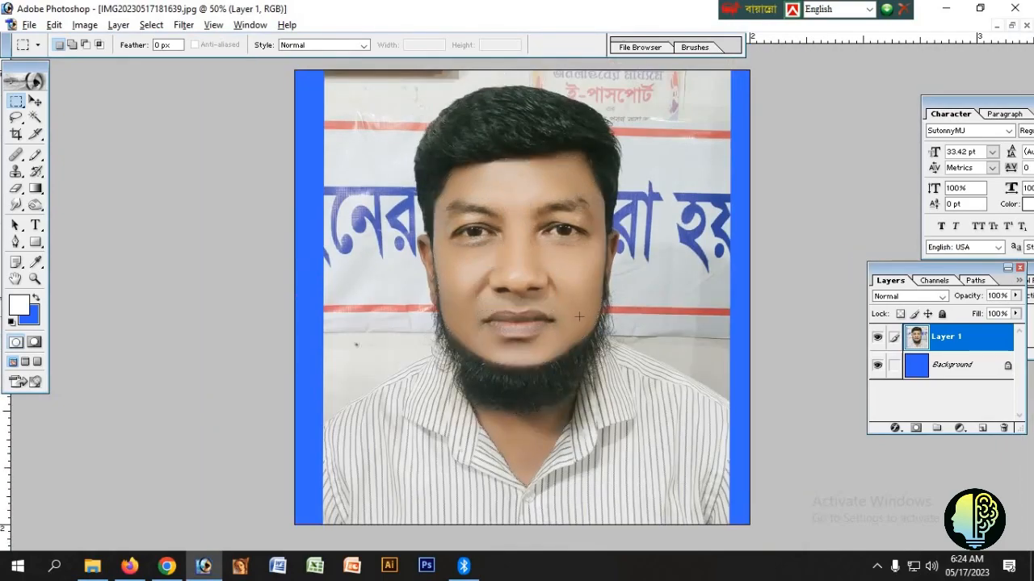
{"action": "key", "text": "ctrl+plus"}
{"action": "key", "text": "ctrl+plus"}
{"action": "left_click", "coordinate": [15, 117]}
{"action": "key", "text": "ctrl+plus"}
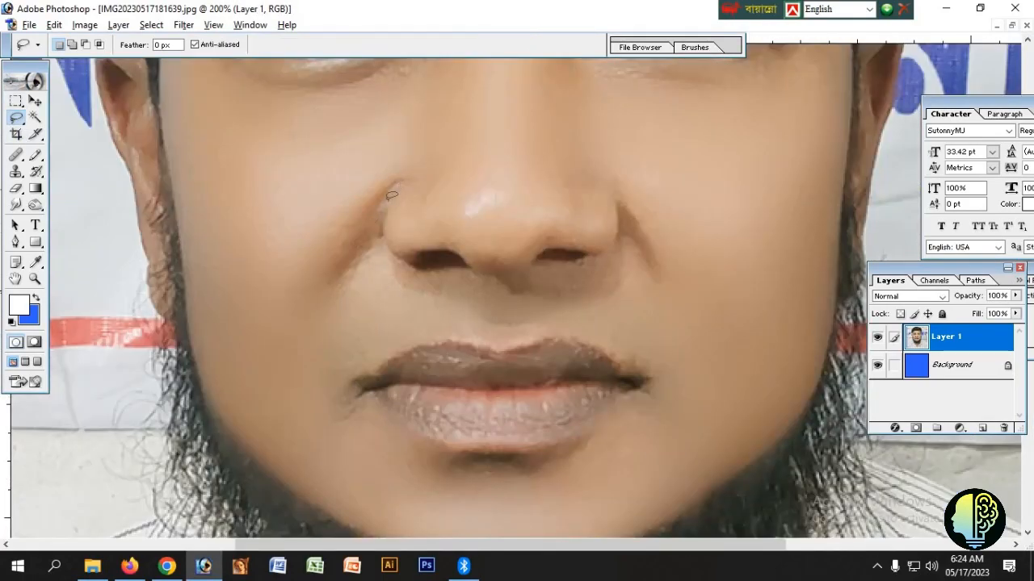
{"action": "key", "text": "ctrl+minus"}
{"action": "key", "text": "ctrl+minus"}
{"action": "key", "text": "ctrl+minus"}
{"action": "key", "text": "ctrl+minus"}
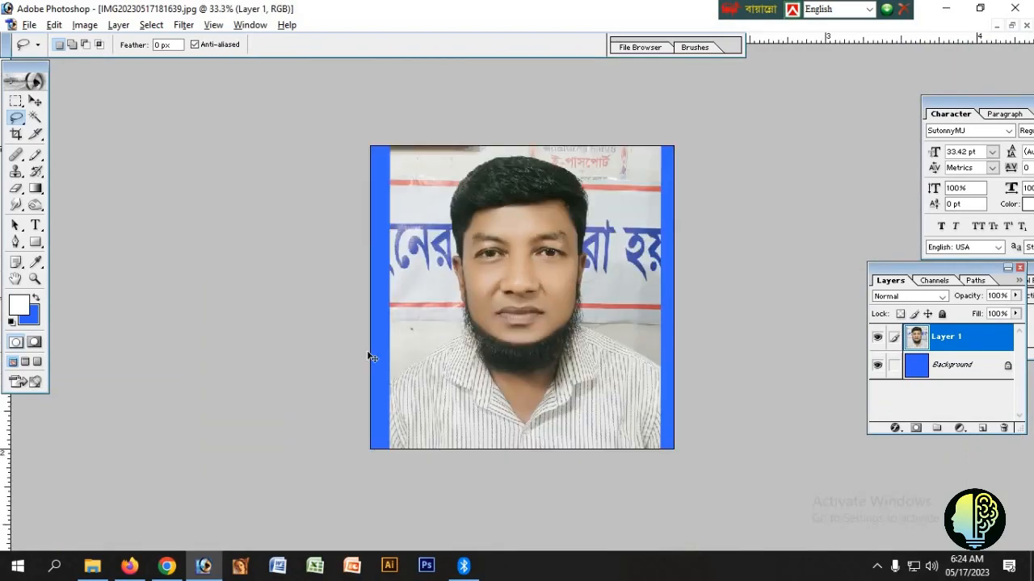
Start a Pen path at the shirt's outer edge and trace along the shoulder and up beside the beard
{"action": "key", "text": "ctrl+plus"}
{"action": "key", "text": "ctrl+plus"}
{"action": "left_click_drag", "start_coordinate": [368, 357], "coordinate": [362, 327]}
{"action": "key", "text": "p"}
{"action": "left_click", "coordinate": [258, 437]}
{"action": "key", "text": "ctrl+plus"}
{"action": "left_click_drag", "start_coordinate": [289, 418], "coordinate": [274, 308]}
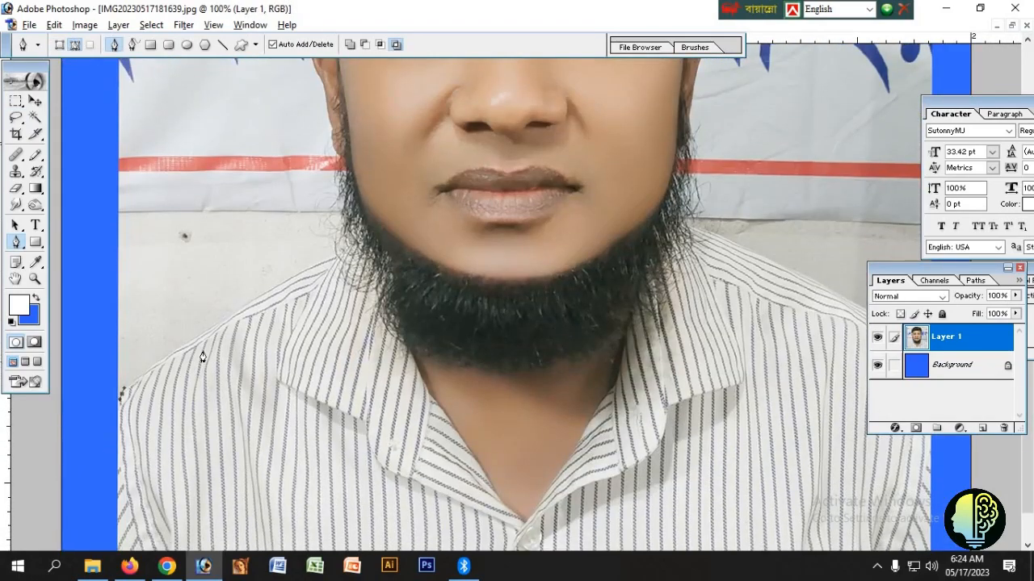
{"action": "left_click_drag", "start_coordinate": [329, 167], "coordinate": [333, 260]}
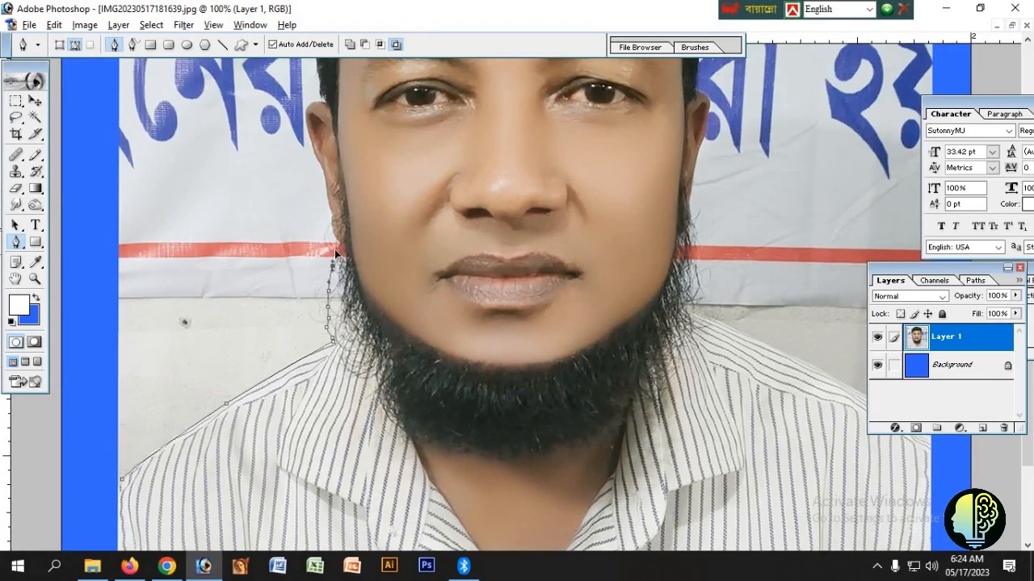
Continue the path around the ear, over the hair and down to the opposite ear
{"action": "left_click_drag", "start_coordinate": [314, 184], "coordinate": [314, 261]}
{"action": "left_click", "coordinate": [307, 236]}
{"action": "left_click_drag", "start_coordinate": [319, 177], "coordinate": [304, 285]}
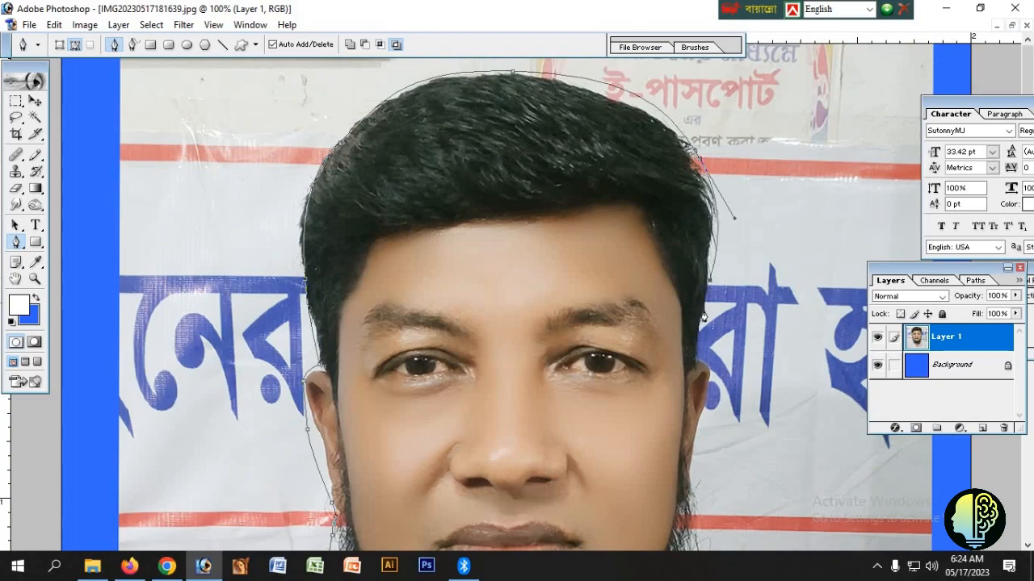
{"action": "left_click_drag", "start_coordinate": [693, 454], "coordinate": [704, 356]}
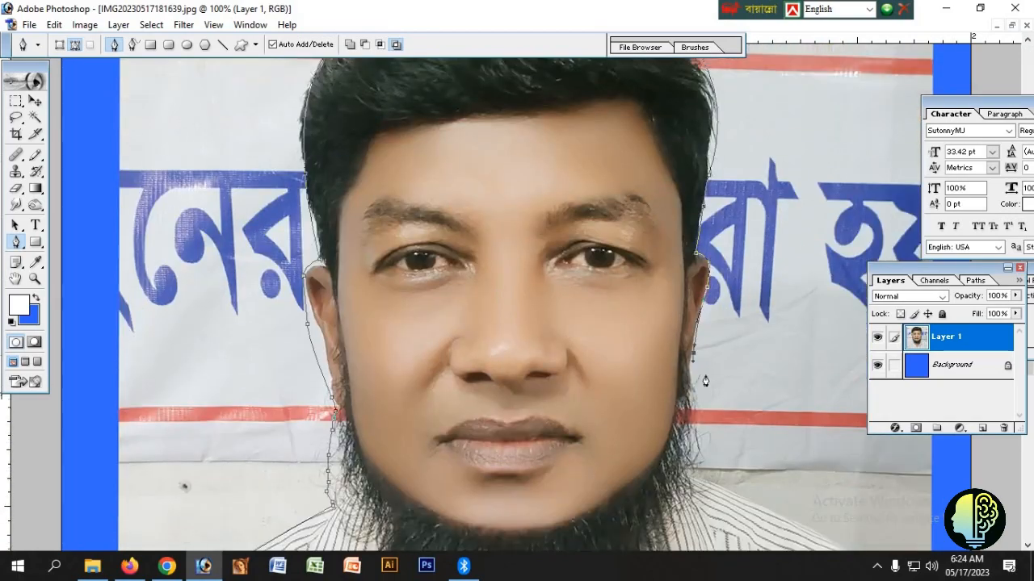
Finish the path down the other shoulder, close it outside the canvas, and turn it into a feathered selection
{"action": "key", "text": "ctrl+minus"}
{"action": "key", "text": "ctrl+minus"}
{"action": "key", "text": "ctrl+minus"}
{"action": "key", "text": "ctrl+minus"}
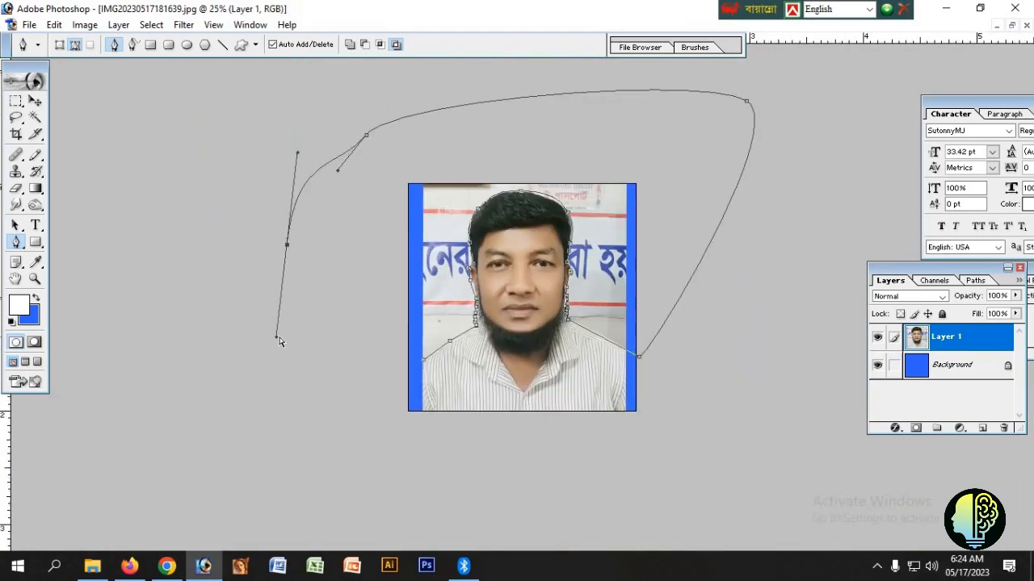
{"action": "key", "text": "ctrl+Return"}
{"action": "key", "text": "ctrl+alt+d"}
{"action": "key", "text": "Return"}
Set the background color to white, fill the area behind the man with it, and invert the selection
{"action": "key", "text": "ctrl+shift+i"}
{"action": "key", "text": "Tab"}
{"action": "key", "text": "Tab"}
{"action": "left_click", "coordinate": [29, 320]}
{"action": "key", "text": "Return"}
{"action": "key", "text": "ctrl+BackSpace"}
{"action": "key", "text": "ctrl+shift+i"}
Apply a Selective Color adjustment to the selected man and clear the selection
{"action": "key", "text": "alt+i"}
{"action": "key", "text": "a"}
{"action": "key", "text": "s"}
{"action": "left_click", "coordinate": [817, 227]}
{"action": "key", "text": "ctrl+d"}
Remove the red banner remnants beside the beard with the Clone Stamp, using a 31 px brush at 25% opacity
{"action": "key", "text": "ctrl+plus"}
{"action": "key", "text": "ctrl+plus"}
{"action": "key", "text": "ctrl+plus"}
{"action": "key", "text": "ctrl+plus"}
{"action": "left_click", "coordinate": [19, 208]}
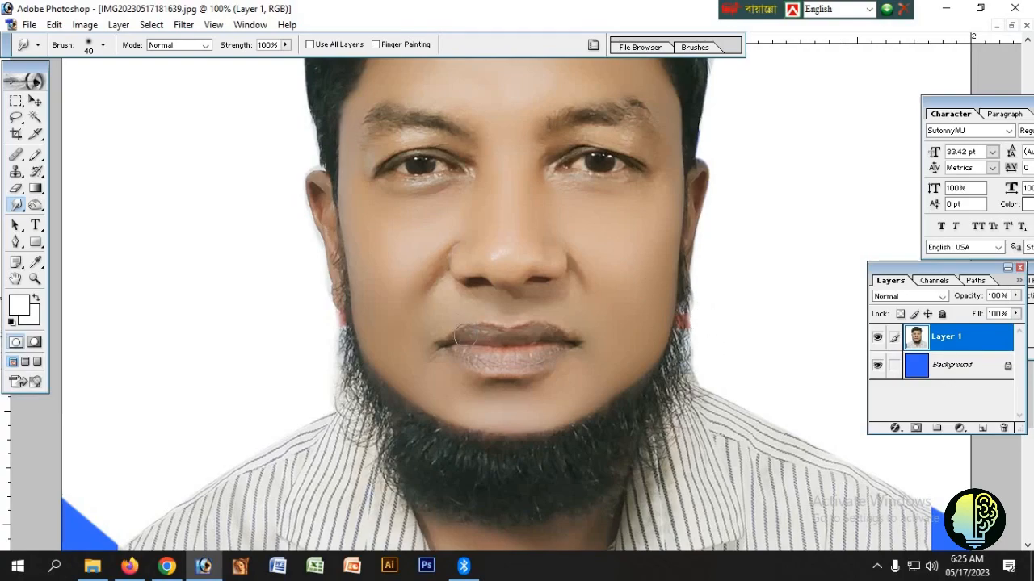
{"action": "key", "text": "s"}
{"action": "right_click", "coordinate": [349, 331]}
{"action": "left_click_drag", "start_coordinate": [387, 361], "coordinate": [379, 362]}
{"action": "left_click", "coordinate": [307, 366]}
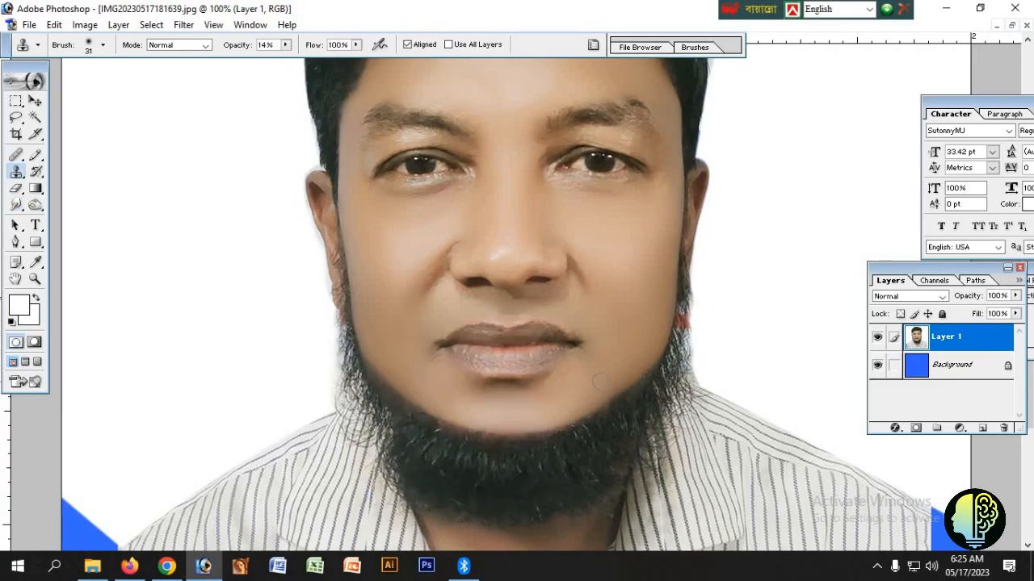
{"action": "left_click", "coordinate": [470, 564]}
{"action": "left_click", "coordinate": [470, 564]}
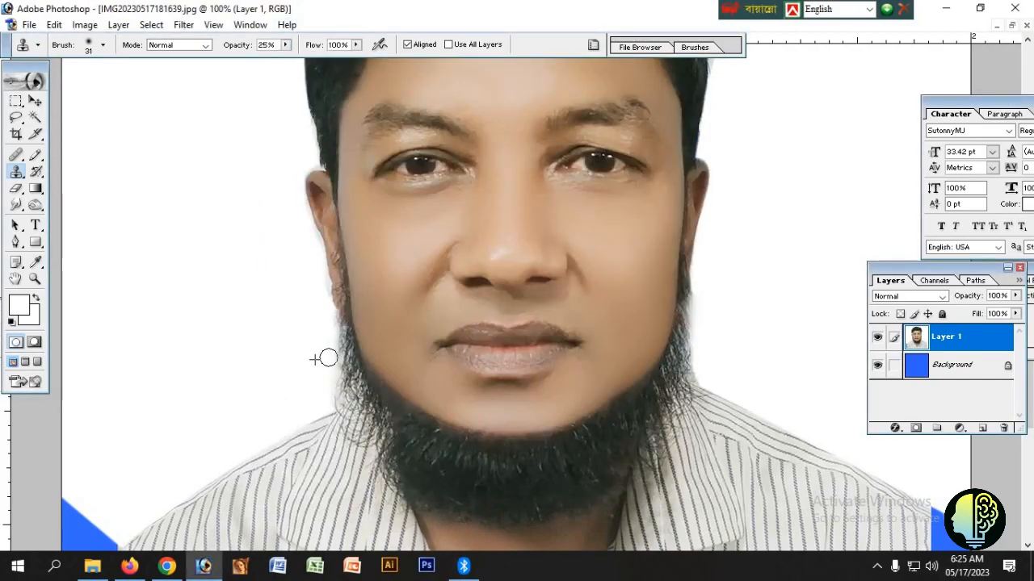
{"action": "key", "text": "ctrl+minus"}
{"action": "key", "text": "ctrl+minus"}
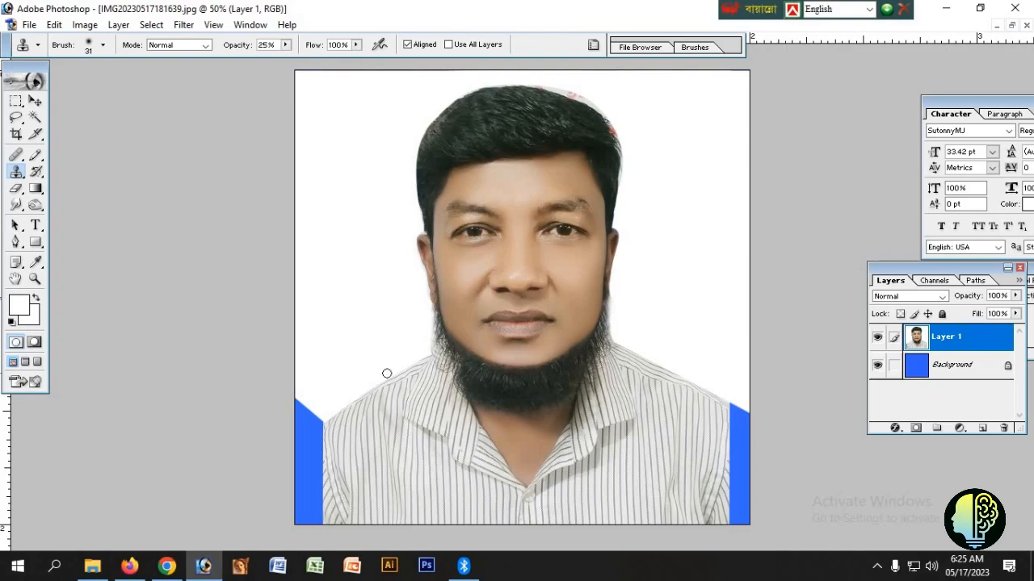
{"action": "key", "text": "ctrl+minus"}
{"action": "scroll", "coordinate": [422, 380], "scroll_direction": "up", "scroll_amount": 1}
{"action": "key", "text": "ctrl+o"}
{"action": "left_click", "coordinate": [587, 406]}
Clean the banner remnants along the hair's edge using a feathered Magic Wand selection and a 20 px Smudge brush
{"action": "scroll", "coordinate": [396, 316], "scroll_direction": "down", "scroll_amount": 1}
{"action": "scroll", "coordinate": [409, 142], "scroll_direction": "up", "scroll_amount": 6}
{"action": "key", "text": "w"}
{"action": "key", "text": "ctrl+alt+d"}
{"action": "key", "text": "Return"}
{"action": "left_click", "coordinate": [14, 205]}
{"action": "scroll", "coordinate": [653, 323], "scroll_direction": "up", "scroll_amount": 2}
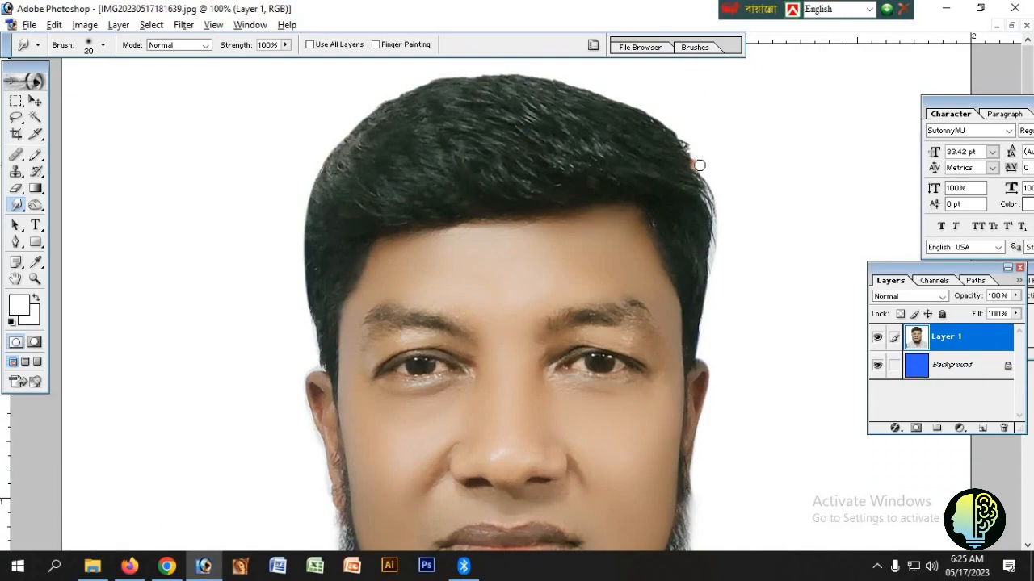
{"action": "scroll", "coordinate": [708, 165], "scroll_direction": "down", "scroll_amount": 4}
Start saving a copy and go to All Studio Defarment > A > 21,000 - 30,000 > 26001 - 27000 on drive F
{"action": "key", "text": "ctrl+shift+s"}
{"action": "left_click", "coordinate": [404, 100]}
{"action": "left_click", "coordinate": [342, 321]}
{"action": "double_click", "coordinate": [331, 141]}
{"action": "left_click", "coordinate": [307, 165]}
{"action": "double_click", "coordinate": [307, 165]}
{"action": "double_click", "coordinate": [335, 171]}
{"action": "double_click", "coordinate": [347, 223]}
Name the copy 26404 and save it as a baseline standard JPEG at quality 12
{"action": "key", "text": "End"}
{"action": "left_click", "coordinate": [457, 343]}
{"action": "key", "text": "BackSpace"}
{"action": "type", "text": "4"}
{"action": "key", "text": "Return"}
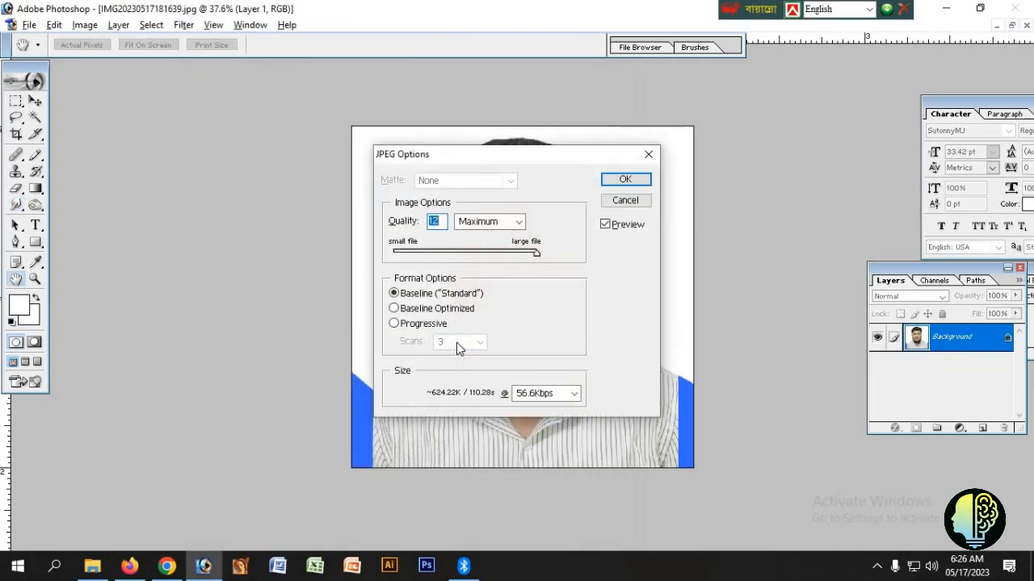
{"action": "key", "text": "Return"}
{"action": "scroll", "coordinate": [465, 320], "scroll_direction": "up", "scroll_amount": 1}
Open the saved 26404 JPEG and close the original layered photo without saving it
{"action": "key", "text": "ctrl+o"}
{"action": "left_click", "coordinate": [404, 164]}
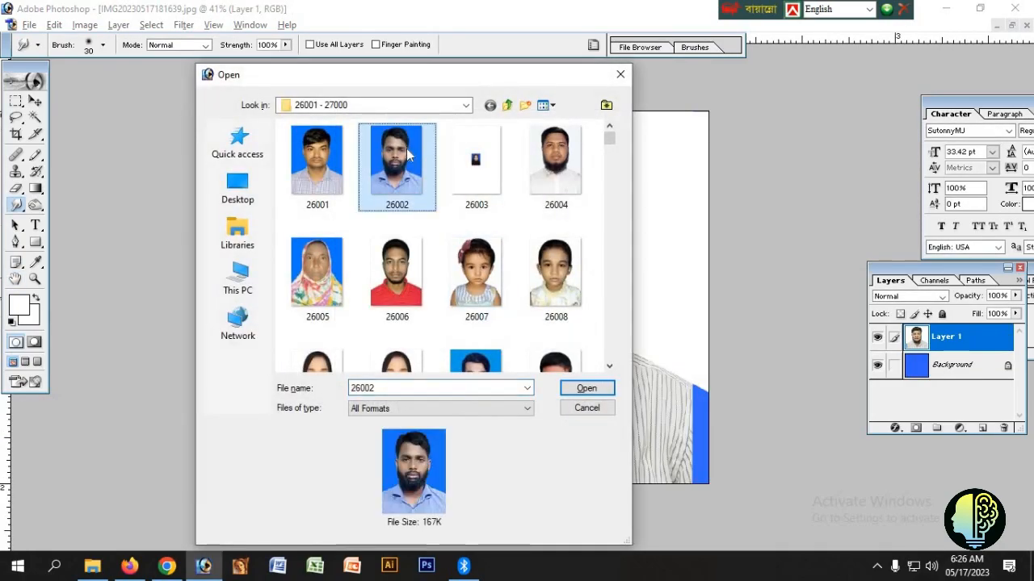
{"action": "key", "text": "End"}
{"action": "key", "text": "Return"}
{"action": "key", "text": "ctrl+Tab"}
{"action": "key", "text": "ctrl+w"}
{"action": "key", "text": "n"}
Start opening another file and browse to the Coot Tri folder on Local Disk (F:)
{"action": "key", "text": "ctrl+o"}
{"action": "key", "text": "BackSpace"}
{"action": "key", "text": "BackSpace"}
{"action": "left_click", "coordinate": [393, 106]}
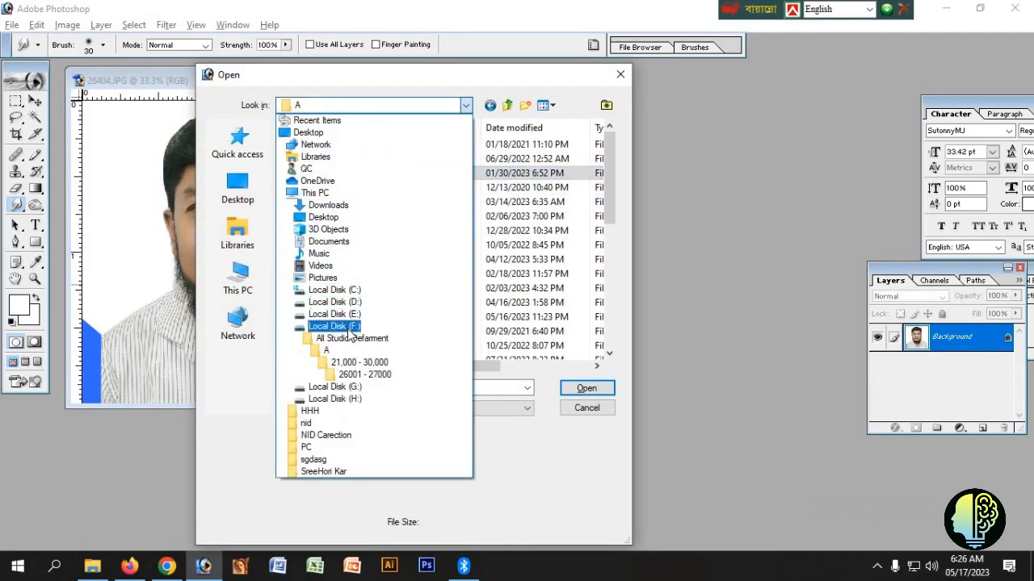
{"action": "left_click", "coordinate": [354, 327]}
{"action": "double_click", "coordinate": [318, 202]}
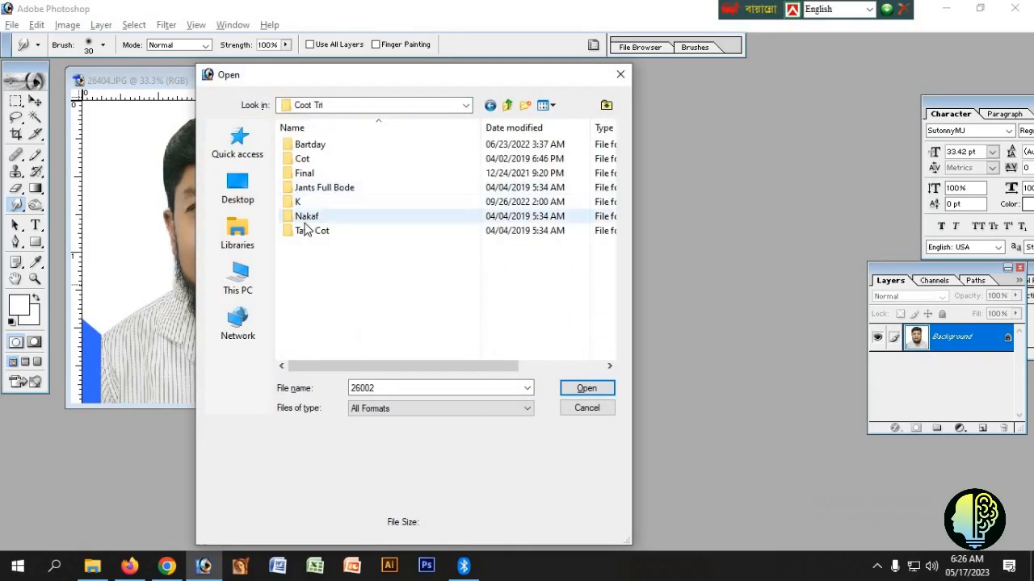
Look through the coat templates in the Final folder and open 2393.PSD
{"action": "double_click", "coordinate": [311, 174]}
{"action": "left_click", "coordinate": [400, 279]}
{"action": "key", "text": "Right"}
{"action": "key", "text": "Right"}
{"action": "key", "text": "Right"}
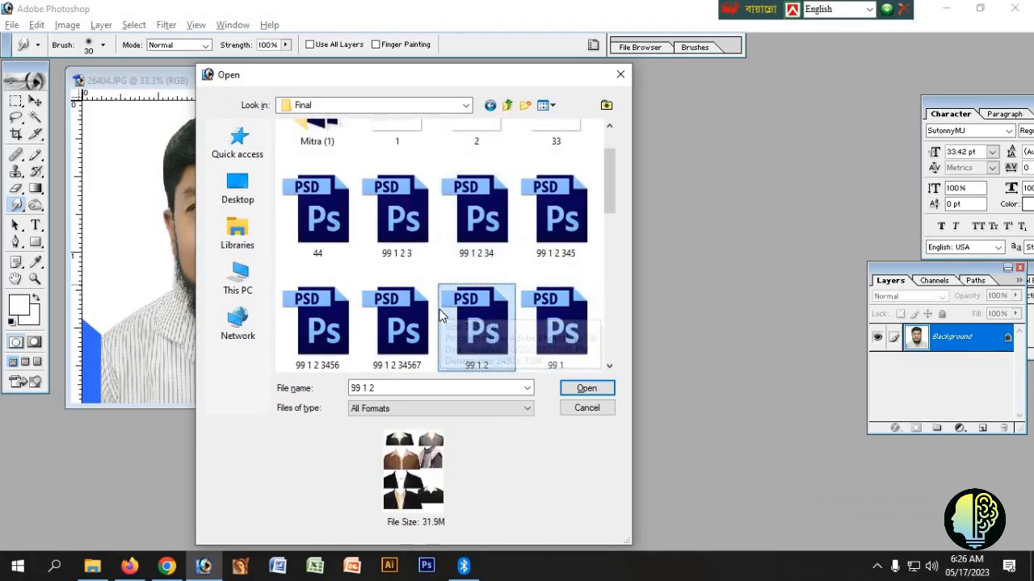
{"action": "key", "text": "Right"}
{"action": "key", "text": "Right"}
{"action": "key", "text": "Right"}
{"action": "key", "text": "Right"}
{"action": "key", "text": "Right"}
{"action": "key", "text": "Return"}
Start opening another file and examine the previews of the templates in the Final folder
{"action": "double_click", "coordinate": [560, 275]}
{"action": "left_click", "coordinate": [492, 272]}
{"action": "key", "text": "Down"}
{"action": "key", "text": "Down"}
{"action": "key", "text": "Down"}
{"action": "key", "text": "Down"}
{"action": "key", "text": "Down"}
{"action": "key", "text": "Up"}
{"action": "key", "text": "Right"}
{"action": "key", "text": "Down"}
{"action": "key", "text": "Down"}
{"action": "key", "text": "Left"}
{"action": "key", "text": "Left"}
{"action": "key", "text": "Left"}
{"action": "key", "text": "Up"}
{"action": "key", "text": "Up"}
{"action": "key", "text": "Right"}
{"action": "key", "text": "Right"}
{"action": "key", "text": "Up"}
{"action": "key", "text": "Up"}
{"action": "key", "text": "Up"}
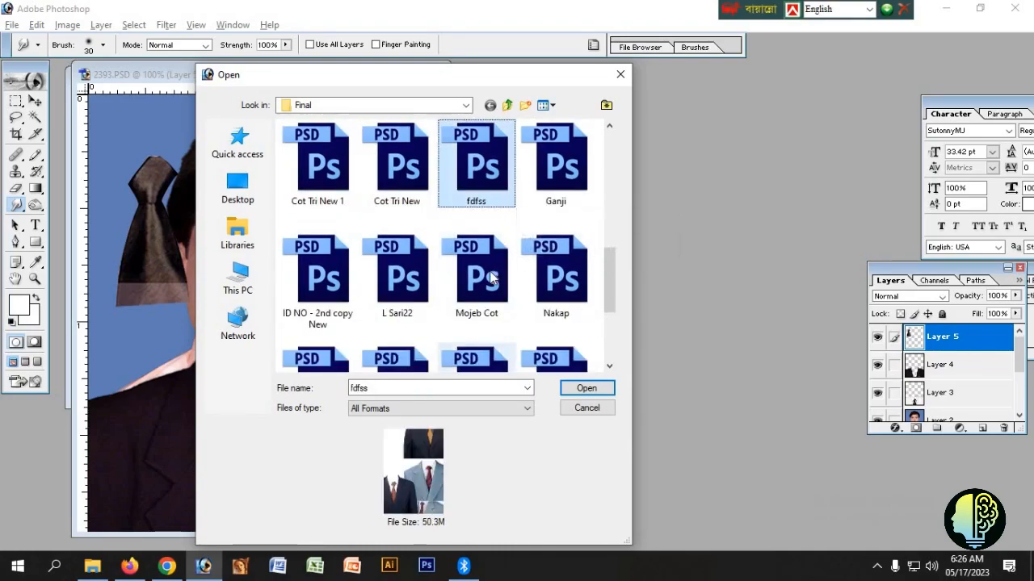
{"action": "key", "text": "Right"}
{"action": "key", "text": "Left"}
{"action": "key", "text": "Left"}
{"action": "key", "text": "Left"}
{"action": "key", "text": "Up"}
{"action": "key", "text": "Up"}
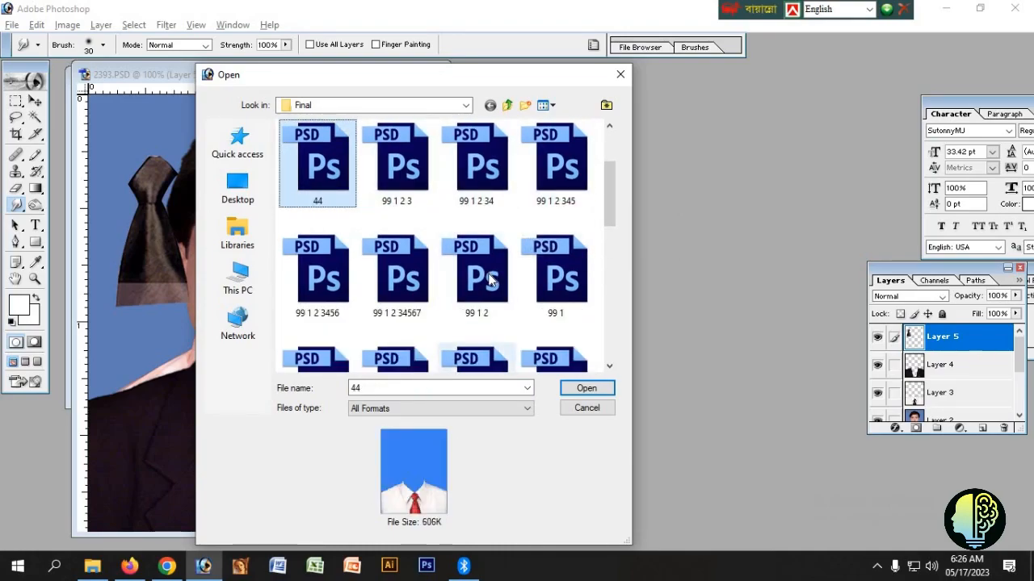
Compare the 99-series templates with their neighbours in the Final folder and open Cot Tri New
{"action": "key", "text": "Down"}
{"action": "key", "text": "Right"}
{"action": "key", "text": "Right"}
{"action": "key", "text": "Right"}
{"action": "key", "text": "Down"}
{"action": "key", "text": "Left"}
{"action": "key", "text": "Left"}
{"action": "key", "text": "Left"}
{"action": "key", "text": "Down"}
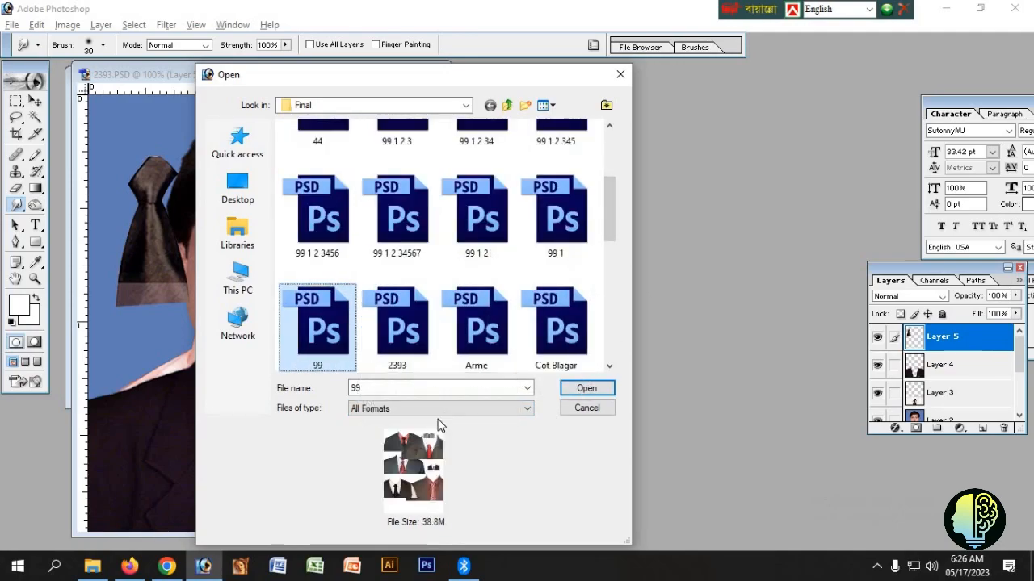
{"action": "key", "text": "Right"}
{"action": "key", "text": "Right"}
{"action": "key", "text": "Right"}
{"action": "key", "text": "Up"}
{"action": "key", "text": "Left"}
{"action": "key", "text": "Left"}
{"action": "key", "text": "Left"}
{"action": "key", "text": "Down"}
{"action": "key", "text": "Down"}
{"action": "key", "text": "Right"}
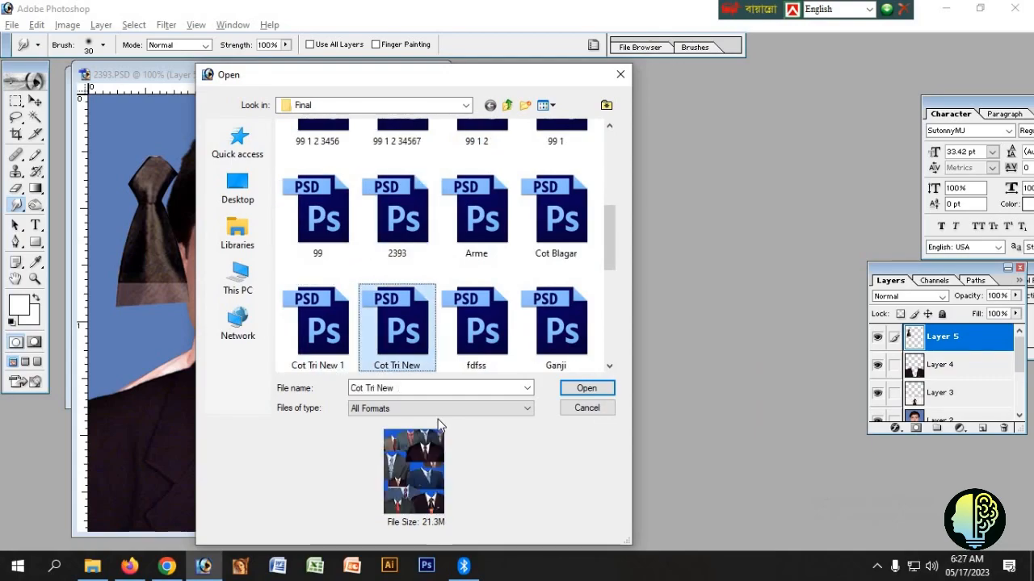
{"action": "key", "text": "Return"}
Copy the dark maroon coat with the black tie from Cot Tri New onto the 26404 portrait below the beard
{"action": "left_click_drag", "start_coordinate": [260, 90], "coordinate": [676, 93]}
{"action": "left_click", "coordinate": [35, 101]}
{"action": "left_click_drag", "start_coordinate": [150, 75], "coordinate": [467, 130]}
{"action": "left_click_drag", "start_coordinate": [543, 456], "coordinate": [202, 328]}
{"action": "left_click_drag", "start_coordinate": [277, 338], "coordinate": [298, 339]}
{"action": "key", "text": "ctrl+minus"}
{"action": "left_click", "coordinate": [345, 81]}
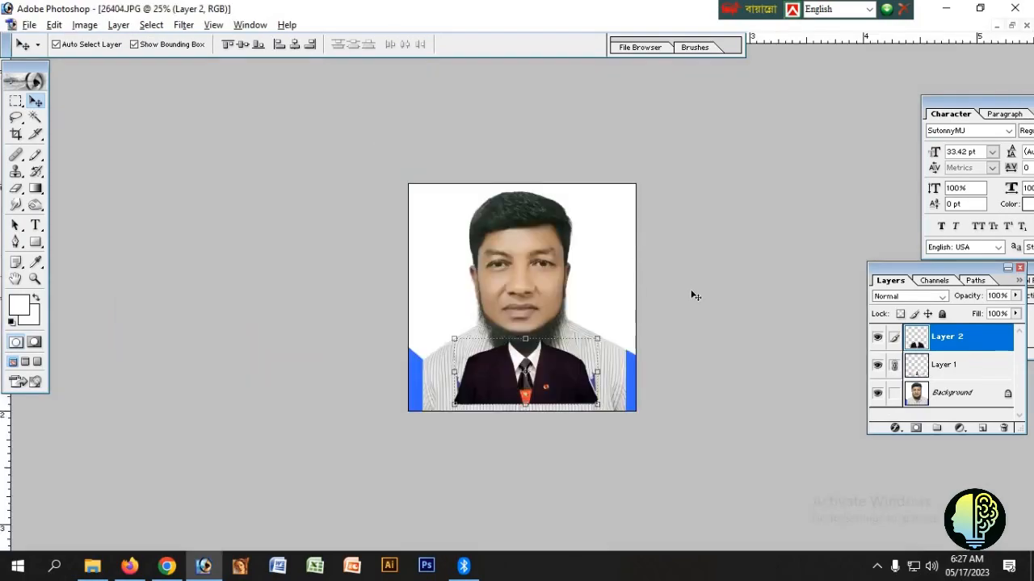
Enlarge the dark maroon coat to cover the man's shoulders and reposition it under the beard
{"action": "left_click_drag", "start_coordinate": [597, 333], "coordinate": [688, 296]}
{"action": "key", "text": "Return"}
{"action": "left_click_drag", "start_coordinate": [576, 340], "coordinate": [591, 384]}
{"action": "key", "text": "ctrl+plus"}
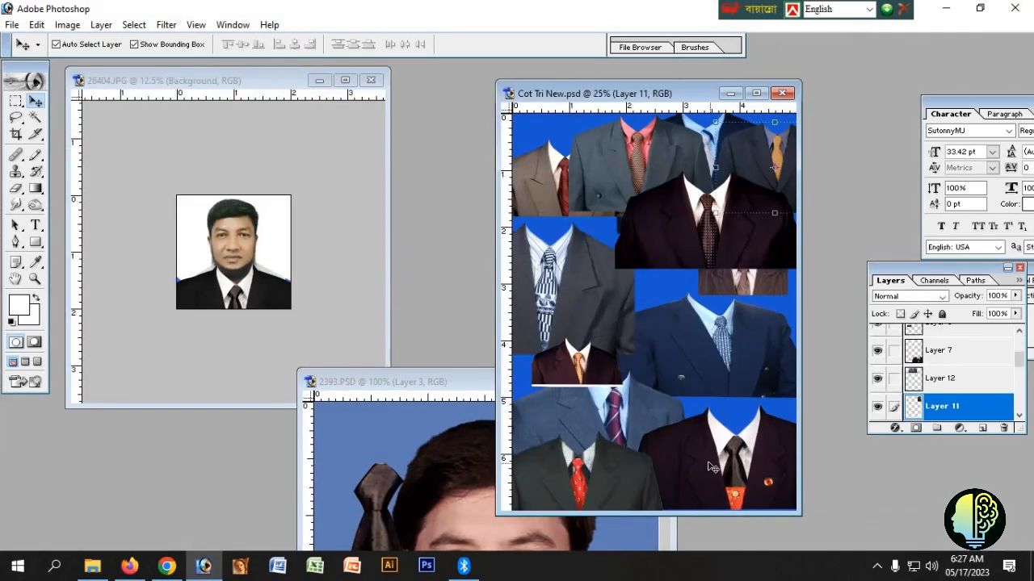
Spread out the overlapping coats in Cot Tri New to uncover the brown coat with the red tie
{"action": "mouse_move", "coordinate": [711, 466]}
{"action": "left_mouse_down"}
{"action": "mouse_move", "coordinate": [705, 455]}
{"action": "mouse_move", "coordinate": [720, 482]}
{"action": "left_mouse_up"}
{"action": "left_click_drag", "start_coordinate": [649, 226], "coordinate": [680, 372]}
{"action": "left_click_drag", "start_coordinate": [635, 199], "coordinate": [708, 311]}
{"action": "left_click_drag", "start_coordinate": [547, 189], "coordinate": [681, 199]}
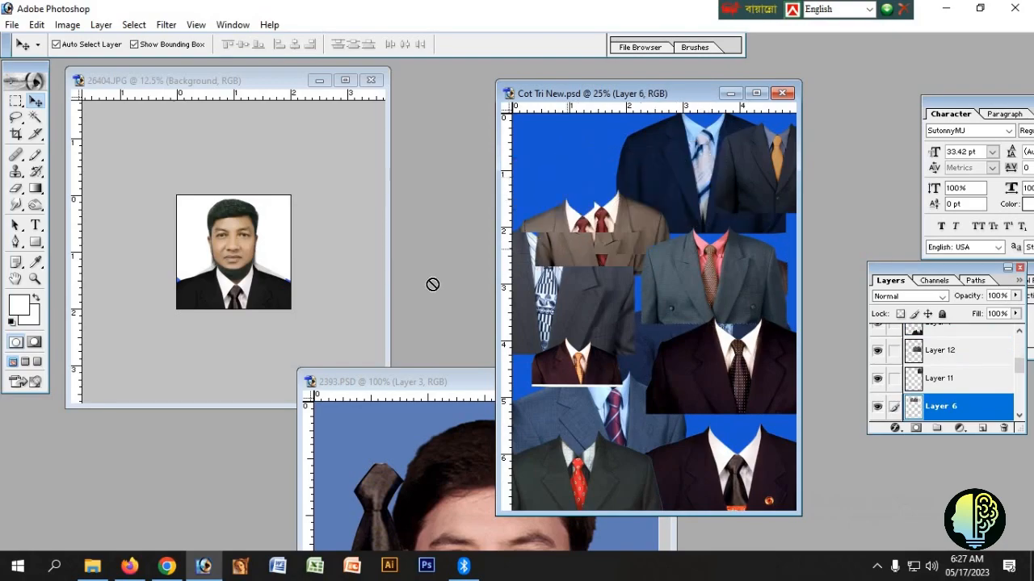
Copy the brown coat with the red tie from Cot Tri New onto the portrait and place it on the chest
{"action": "left_click_drag", "start_coordinate": [506, 273], "coordinate": [291, 279]}
{"action": "double_click", "coordinate": [278, 85]}
{"action": "key", "text": "ctrl+plus"}
{"action": "key", "text": "ctrl+plus"}
{"action": "key", "text": "ctrl+plus"}
{"action": "left_click_drag", "start_coordinate": [656, 347], "coordinate": [560, 297]}
Hide Layer 2 and Layer 1, position the brown coat under the beard, and select the Background layer
{"action": "left_click", "coordinate": [579, 403]}
{"action": "left_click", "coordinate": [878, 338]}
{"action": "left_click", "coordinate": [634, 337]}
{"action": "left_click", "coordinate": [588, 413]}
{"action": "left_click", "coordinate": [878, 365]}
{"action": "left_click_drag", "start_coordinate": [630, 341], "coordinate": [545, 418]}
{"action": "left_click", "coordinate": [578, 259]}
{"action": "scroll", "coordinate": [578, 258], "scroll_direction": "down", "scroll_amount": 2}
{"action": "left_click", "coordinate": [17, 135]}
{"action": "key", "text": "v"}
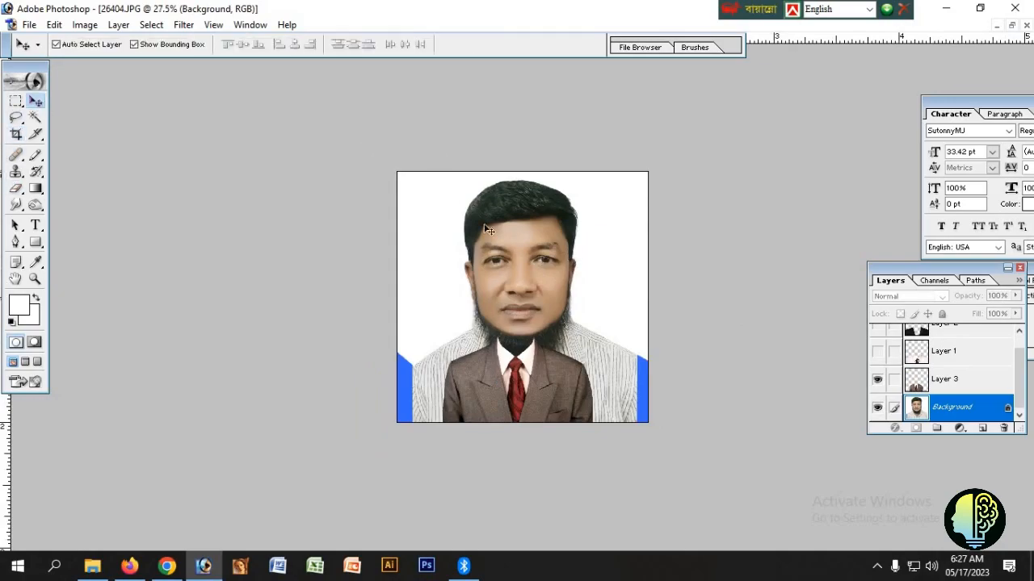
{"action": "key", "text": "ctrl+plus"}
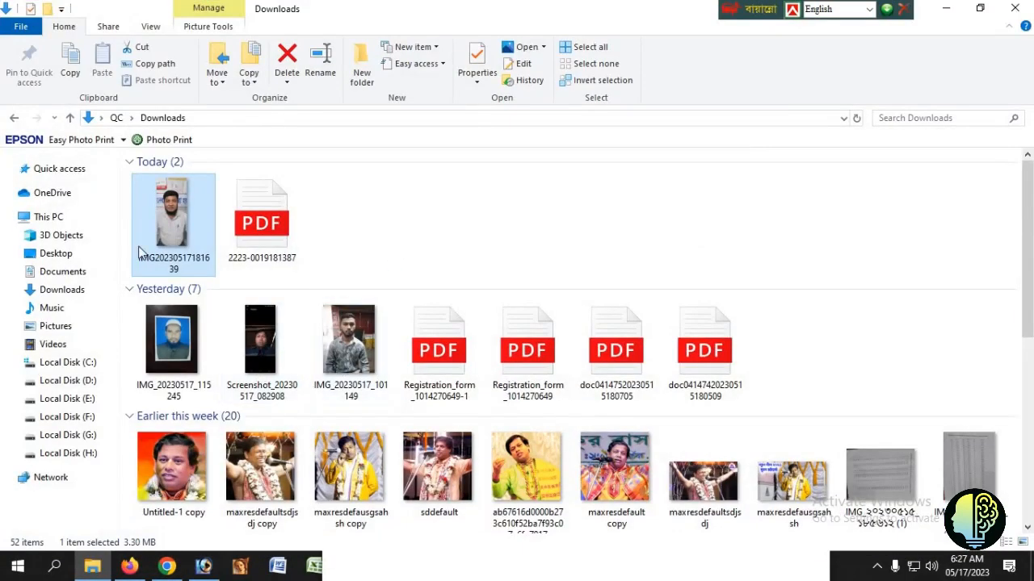
Switch to File Explorer and look through the template files in the Coot Tri folder on Local Disk (F:)
{"action": "left_click", "coordinate": [67, 399]}
{"action": "left_click", "coordinate": [71, 417]}
{"action": "double_click", "coordinate": [498, 194]}
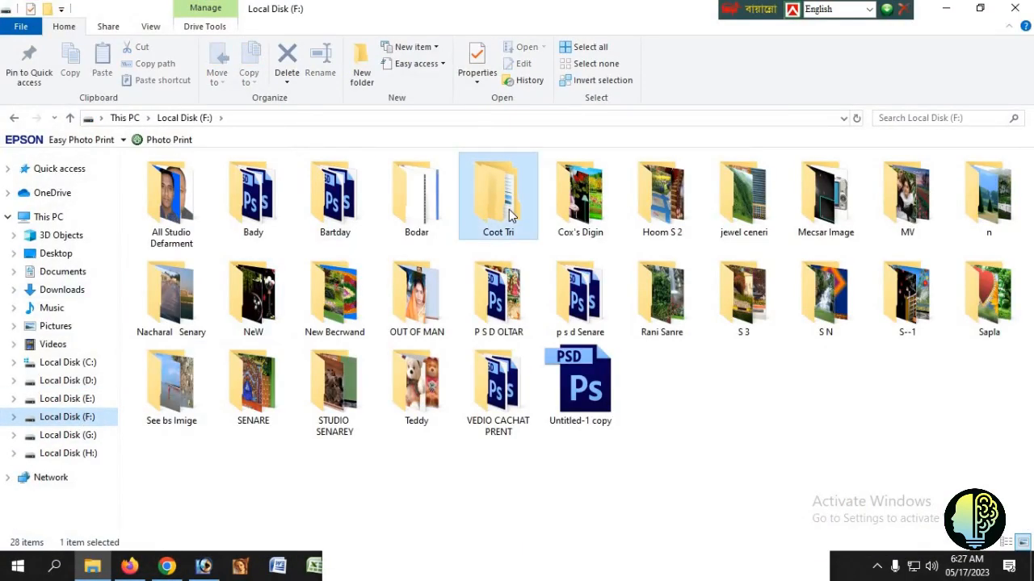
{"action": "double_click", "coordinate": [212, 213]}
{"action": "left_click", "coordinate": [502, 222]}
{"action": "key", "text": "Right"}
{"action": "key", "text": "Right"}
{"action": "key", "text": "Right"}
{"action": "key", "text": "Right"}
{"action": "key", "text": "Down"}
{"action": "double_click", "coordinate": [685, 292]}
Move the dark, grey and brown coats apart in Cot Tri New to compare them
{"action": "left_click_drag", "start_coordinate": [642, 187], "coordinate": [632, 165]}
{"action": "left_click_drag", "start_coordinate": [752, 481], "coordinate": [741, 444]}
{"action": "left_click_drag", "start_coordinate": [599, 478], "coordinate": [576, 400]}
{"action": "key", "text": "Return"}
{"action": "key", "text": "ctrl+z"}
{"action": "left_click_drag", "start_coordinate": [723, 278], "coordinate": [658, 371]}
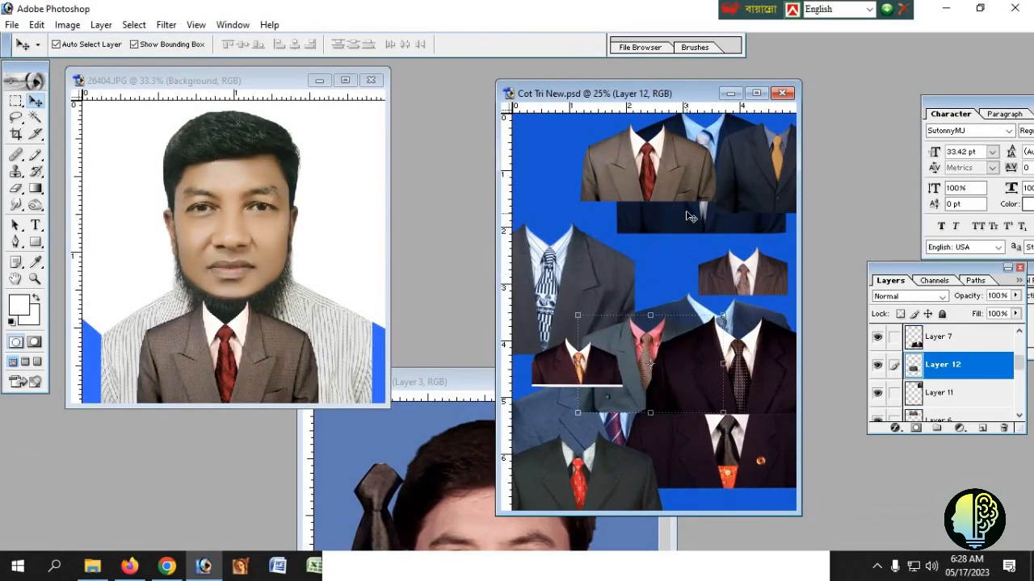
{"action": "left_click_drag", "start_coordinate": [678, 182], "coordinate": [648, 300]}
Look through the Final folder's template previews again and open 99 1 2 34567.PSD
{"action": "double_click", "coordinate": [416, 210]}
{"action": "left_click", "coordinate": [429, 287]}
{"action": "key", "text": "Right"}
{"action": "key", "text": "Right"}
{"action": "key", "text": "Right"}
{"action": "key", "text": "Right"}
{"action": "key", "text": "Right"}
{"action": "key", "text": "Right"}
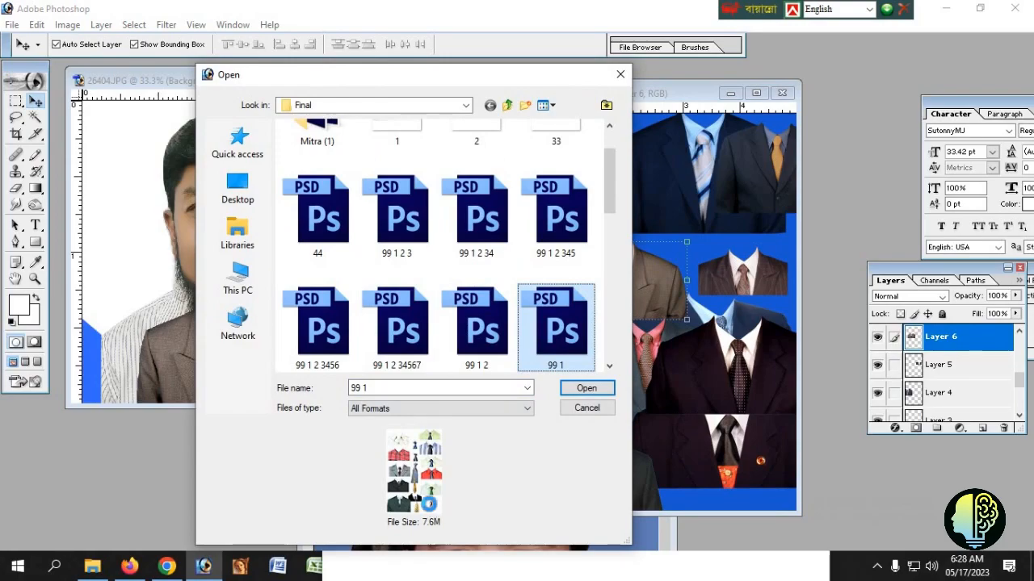
{"action": "key", "text": "Right"}
{"action": "key", "text": "Right"}
{"action": "key", "text": "Right"}
{"action": "key", "text": "Right"}
{"action": "key", "text": "Right"}
{"action": "key", "text": "Right"}
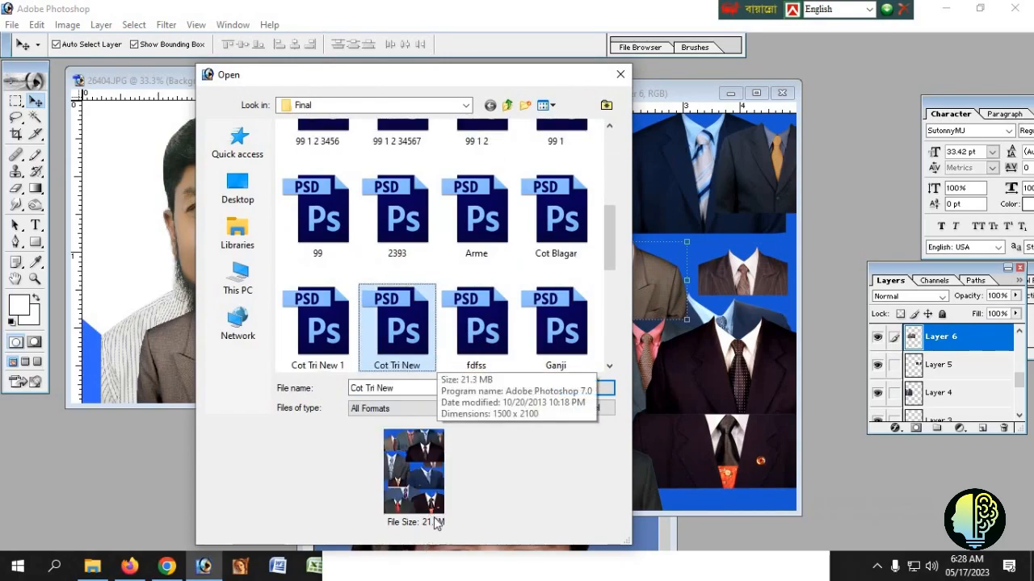
{"action": "key", "text": "Up"}
{"action": "key", "text": "Up"}
{"action": "key", "text": "Up"}
{"action": "key", "text": "Down"}
{"action": "key", "text": "Return"}
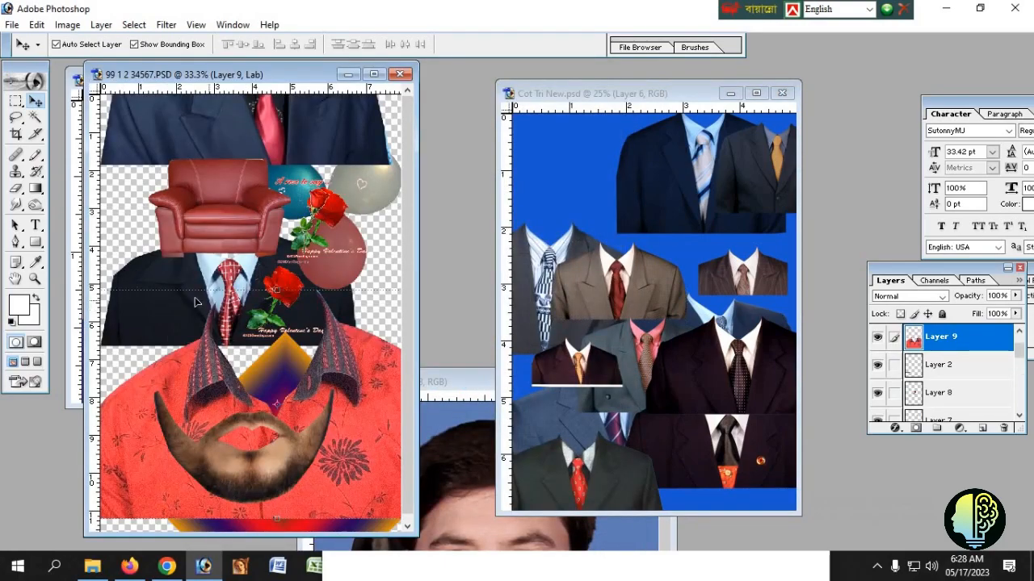
Copy the navy coat with the red checked tie onto the portrait and enlarge it to about 142% over the shoulders
{"action": "left_click", "coordinate": [257, 118]}
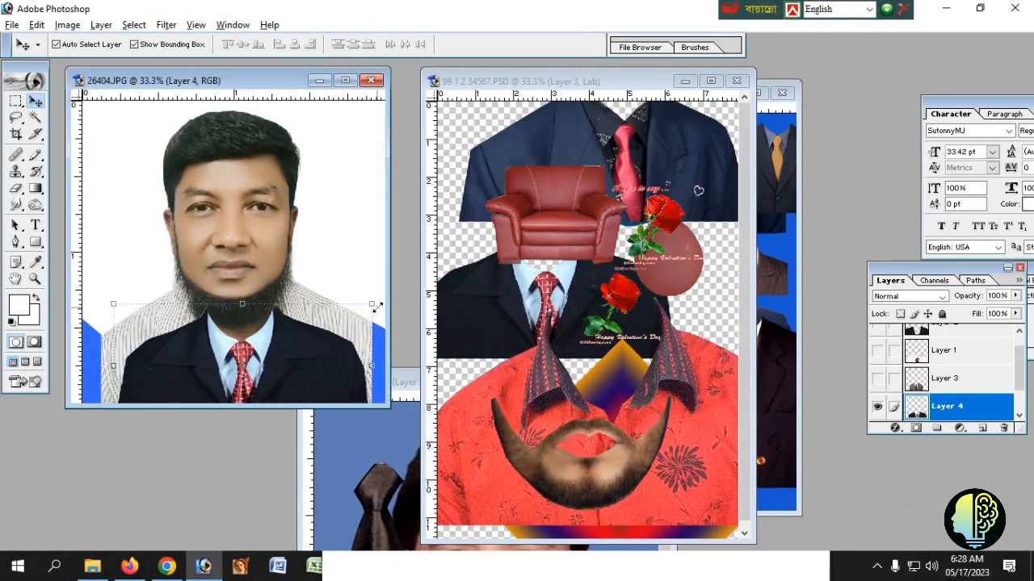
{"action": "left_click_drag", "start_coordinate": [376, 307], "coordinate": [376, 279]}
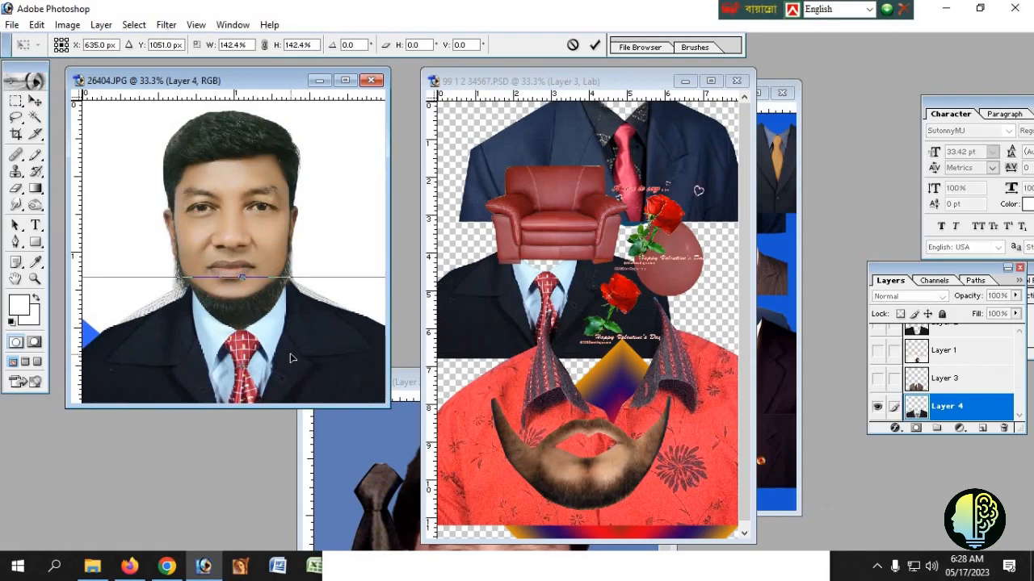
{"action": "key", "text": "Return"}
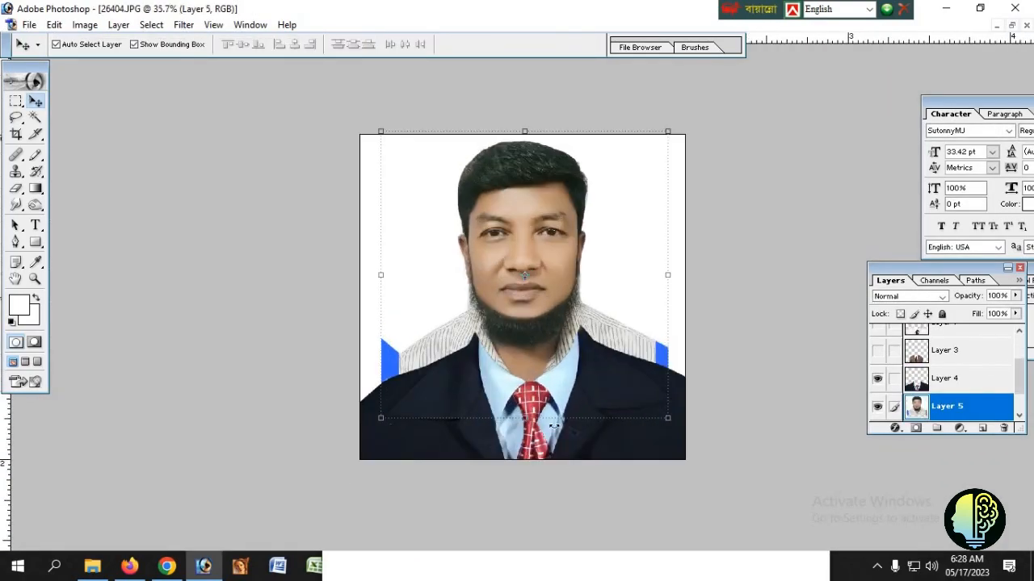
Move the navy coat up beneath the beard and make it slightly narrower
{"action": "left_click", "coordinate": [623, 438]}
{"action": "left_click_drag", "start_coordinate": [623, 439], "coordinate": [635, 379]}
{"action": "left_click_drag", "start_coordinate": [725, 300], "coordinate": [709, 299]}
{"action": "key", "text": "Return"}
With the navy coat hidden, trace a Pen path on Layer 5 along the right side of the beard and down through the shirt
{"action": "key", "text": "ctrl+plus"}
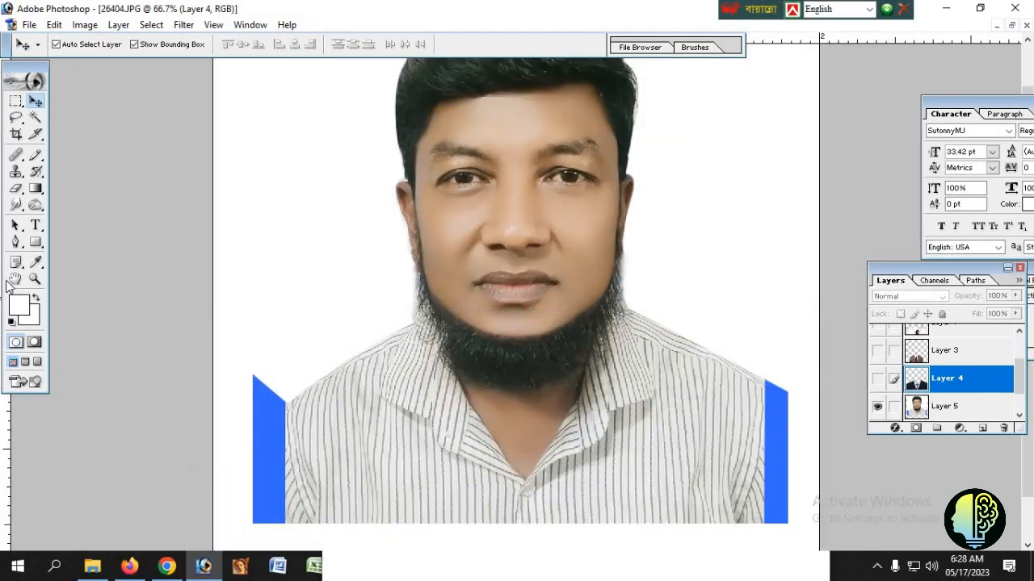
{"action": "left_click", "coordinate": [16, 204]}
{"action": "left_click", "coordinate": [947, 406]}
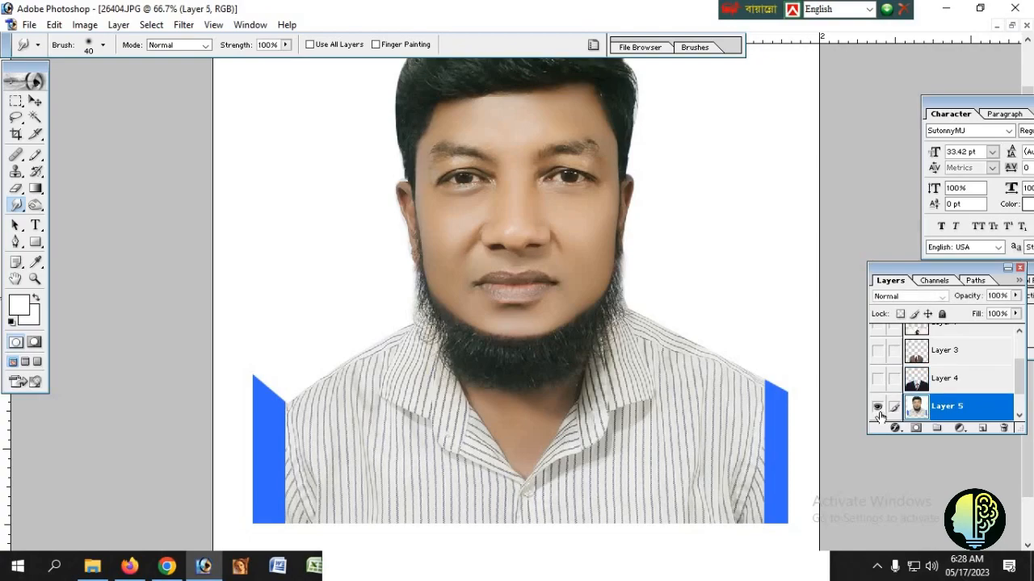
{"action": "key", "text": "p"}
{"action": "key", "text": "ctrl+plus"}
{"action": "key", "text": "ctrl+plus"}
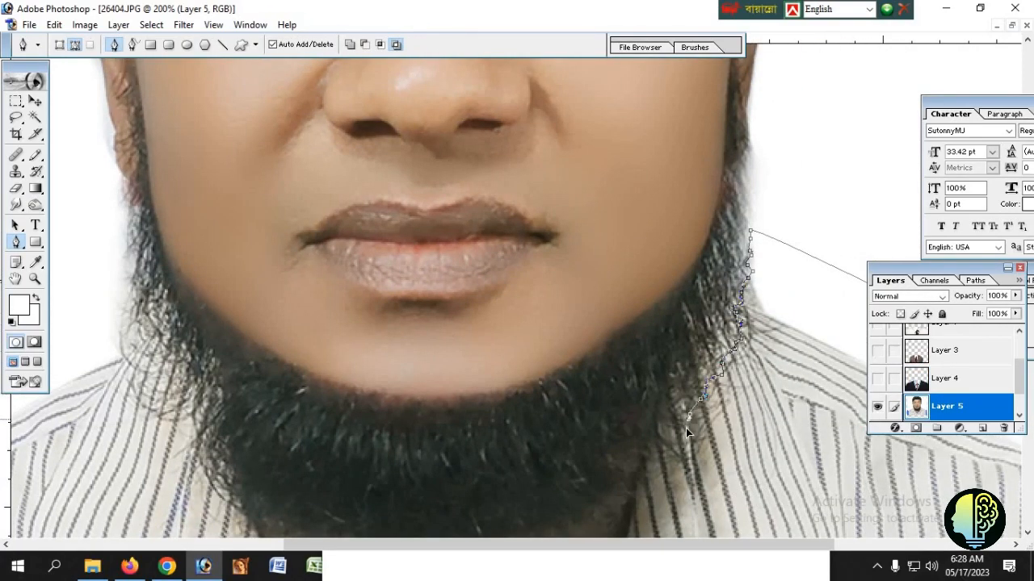
{"action": "key", "text": "ctrl+minus"}
{"action": "key", "text": "ctrl+minus"}
{"action": "key", "text": "ctrl+minus"}
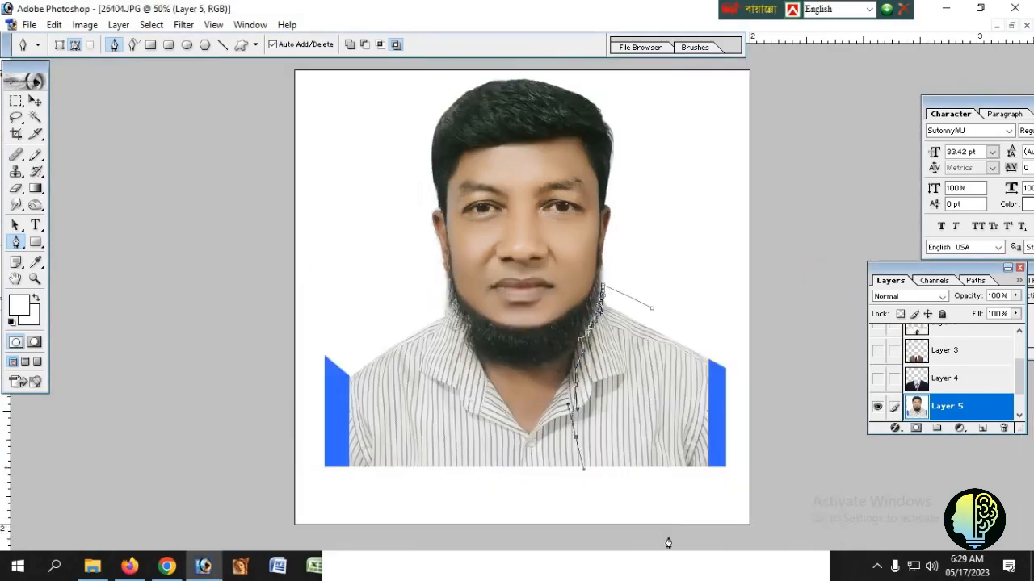
{"action": "left_click", "coordinate": [876, 567]}
{"action": "left_click", "coordinate": [464, 569]}
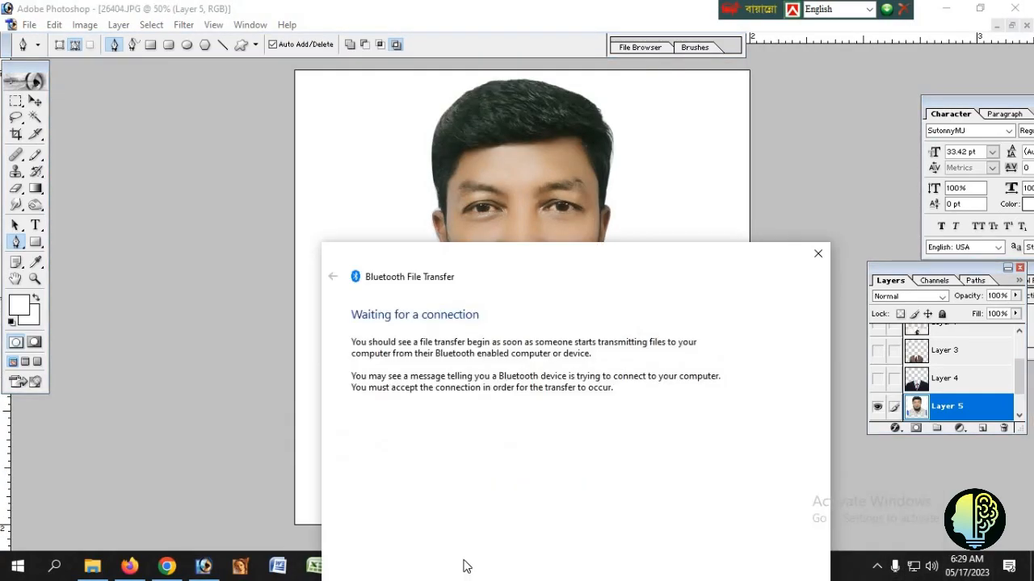
{"action": "left_click", "coordinate": [278, 290]}
Trace the left side of the beard and shirt, turn the paths into a feathered selection, and delete the shoulders and blue background from Layer 5
{"action": "key", "text": "ctrl+plus"}
{"action": "left_click_drag", "start_coordinate": [349, 277], "coordinate": [365, 280]}
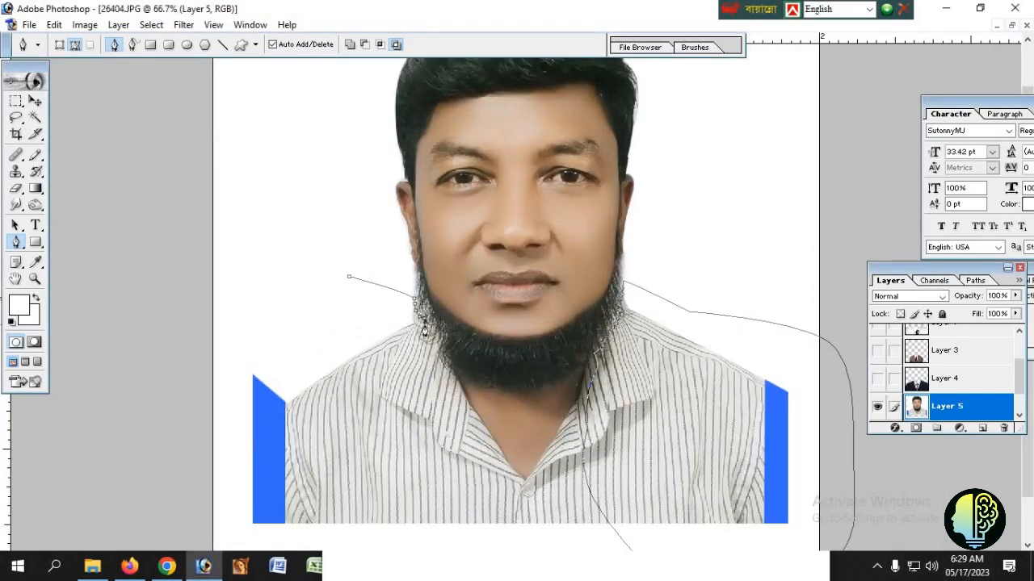
{"action": "key", "text": "ctrl+Return"}
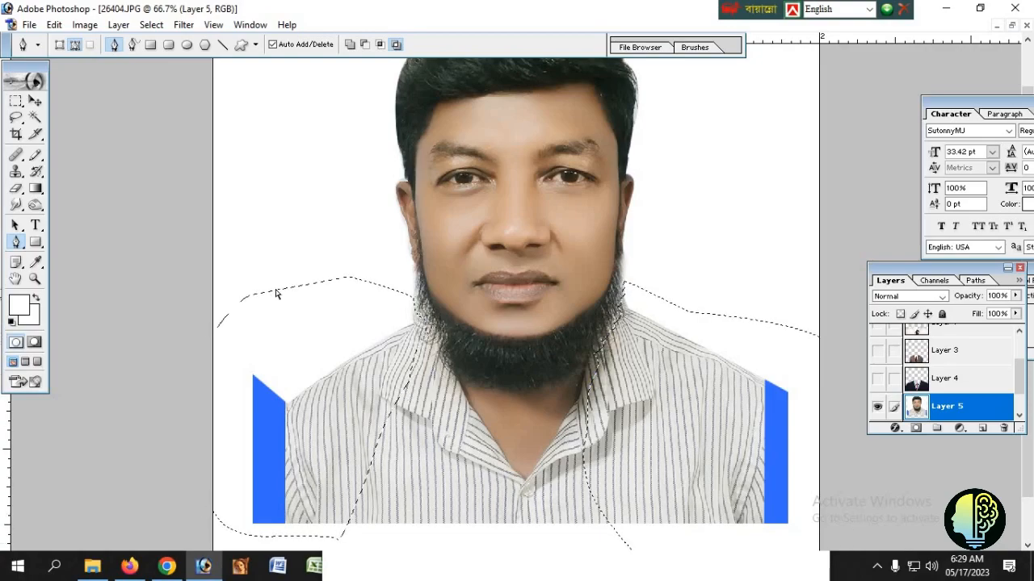
{"action": "key", "text": "ctrl+alt+d"}
{"action": "key", "text": "Return"}
{"action": "key", "text": "Delete"}
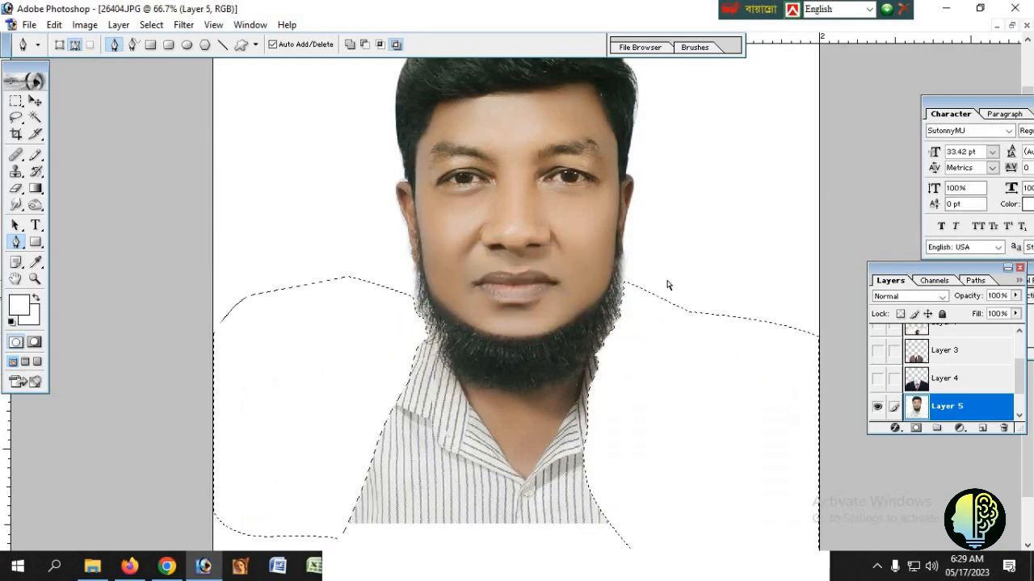
{"action": "key", "text": "ctrl+d"}
Show the navy coat on Layer 4 again and scale it down slightly to fit the shoulders
{"action": "left_click", "coordinate": [937, 385]}
{"action": "key", "text": "v"}
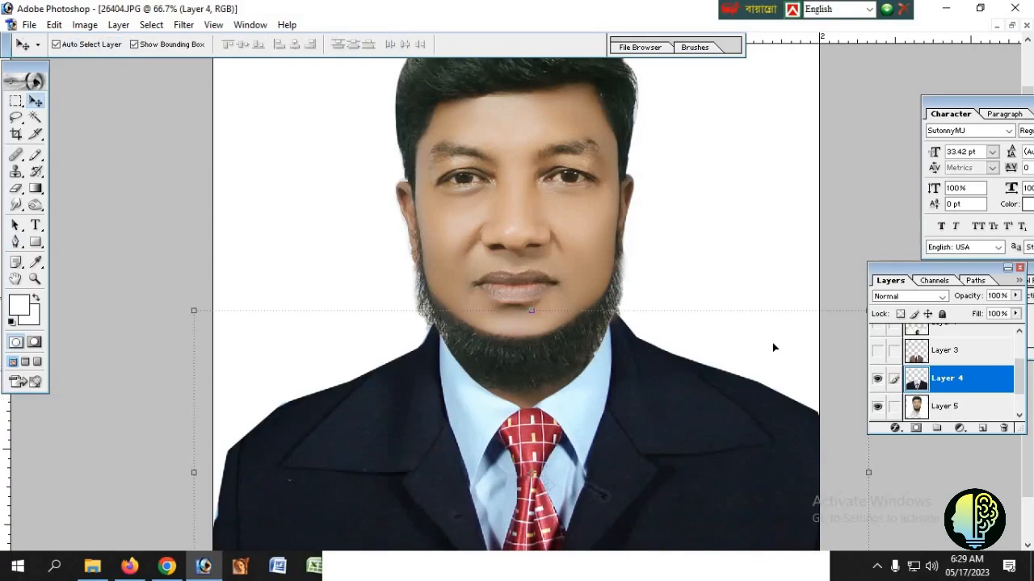
{"action": "key", "text": "ctrl+minus"}
{"action": "key", "text": "ctrl+t"}
{"action": "key", "text": "Return"}
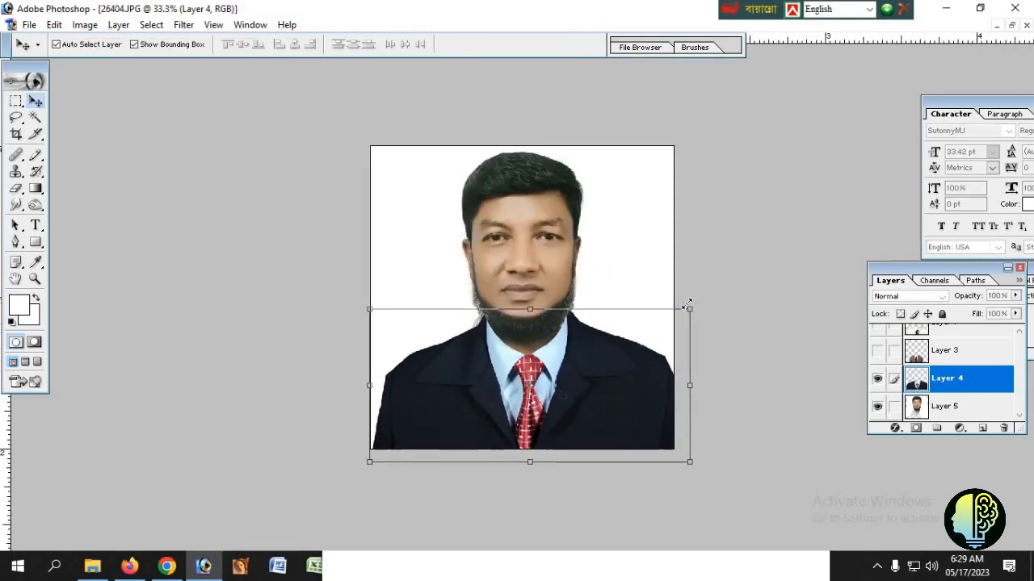
Start receiving a file over Bluetooth and nudge the navy coat slightly up and to the left on the portrait
{"action": "left_click", "coordinate": [877, 565]}
{"action": "right_click", "coordinate": [832, 476]}
{"action": "left_click", "coordinate": [885, 401]}
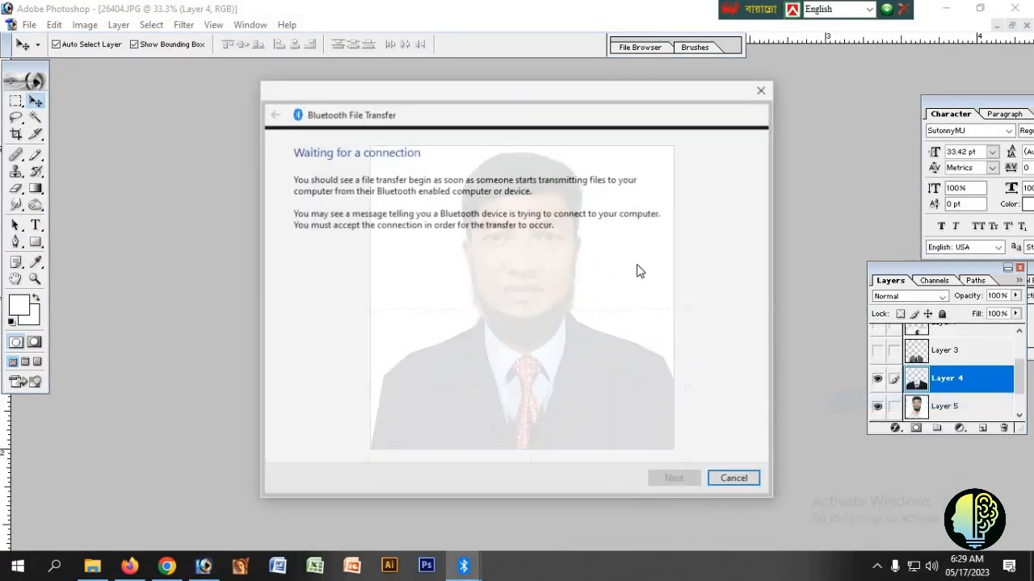
{"action": "left_click", "coordinate": [823, 260]}
{"action": "left_click_drag", "start_coordinate": [611, 336], "coordinate": [610, 333]}
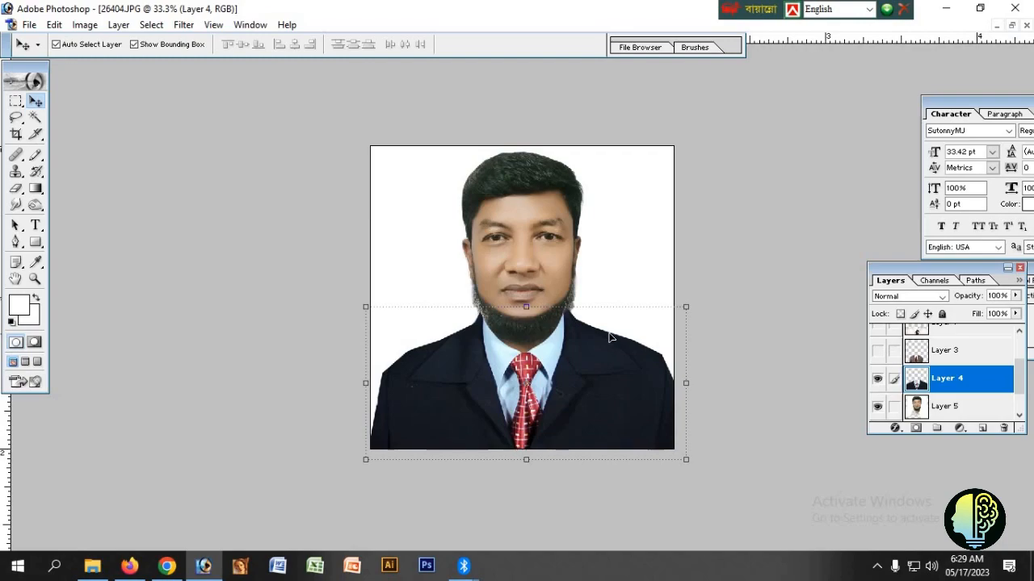
{"action": "left_click", "coordinate": [454, 570]}
{"action": "left_click", "coordinate": [754, 277]}
{"action": "left_click", "coordinate": [462, 568]}
{"action": "left_click", "coordinate": [381, 492]}
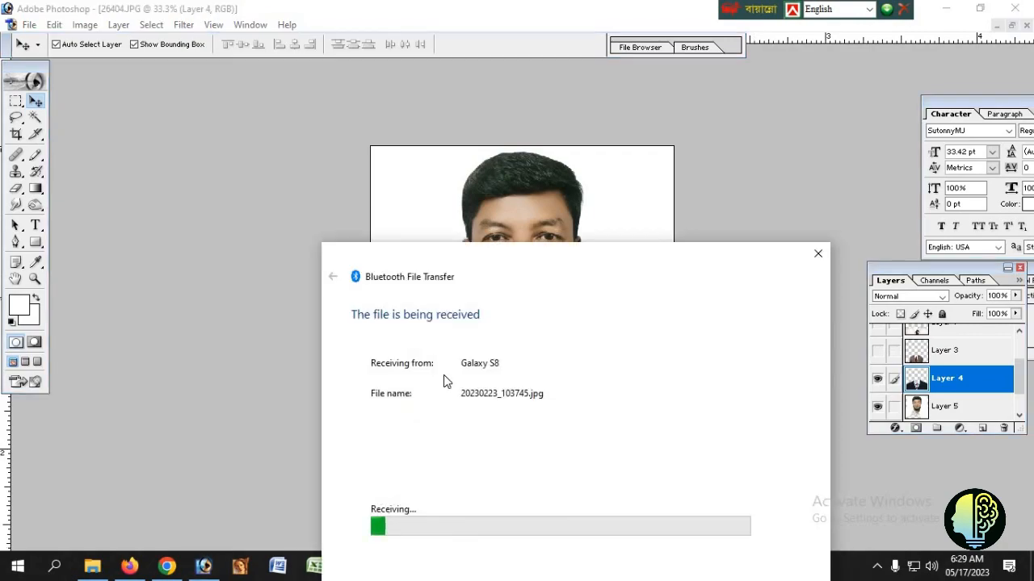
Move the navy coat down to expose the striped shirt collar and make Layer 5 active
{"action": "left_click", "coordinate": [517, 179]}
{"action": "scroll", "coordinate": [516, 186], "scroll_direction": "up", "scroll_amount": 8}
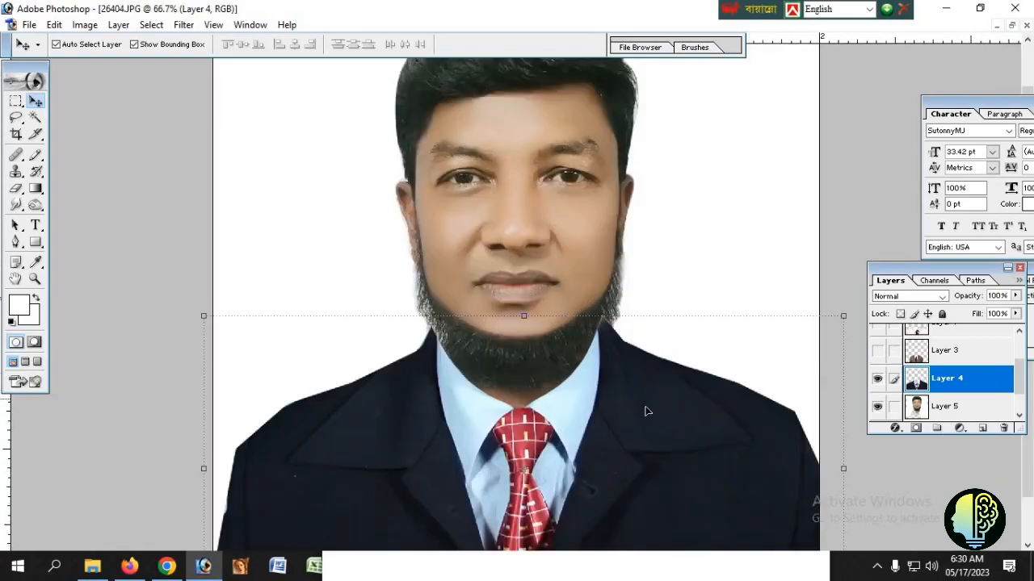
{"action": "mouse_move", "coordinate": [632, 443]}
{"action": "left_mouse_down"}
{"action": "mouse_move", "coordinate": [634, 463]}
{"action": "mouse_move", "coordinate": [639, 417]}
{"action": "left_mouse_up"}
{"action": "key", "text": "ctrl+z"}
{"action": "left_click", "coordinate": [517, 422]}
{"action": "key", "text": "ctrl+plus"}
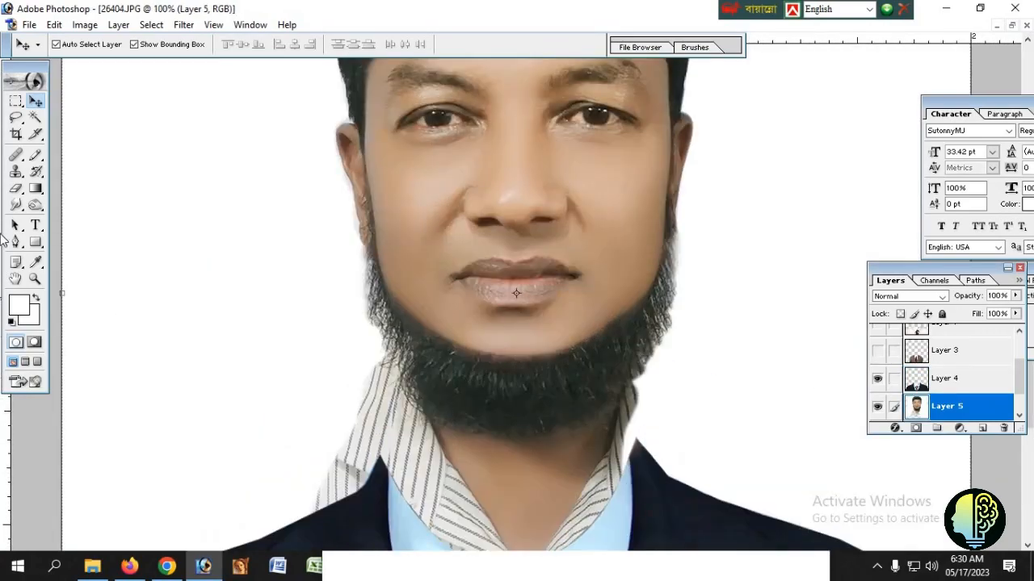
Smudge white background over the striped collar on both sides beneath the beard on Layer 5, with the brush enlarged to 70
{"action": "left_click", "coordinate": [16, 206]}
{"action": "left_click_drag", "start_coordinate": [367, 380], "coordinate": [408, 436]}
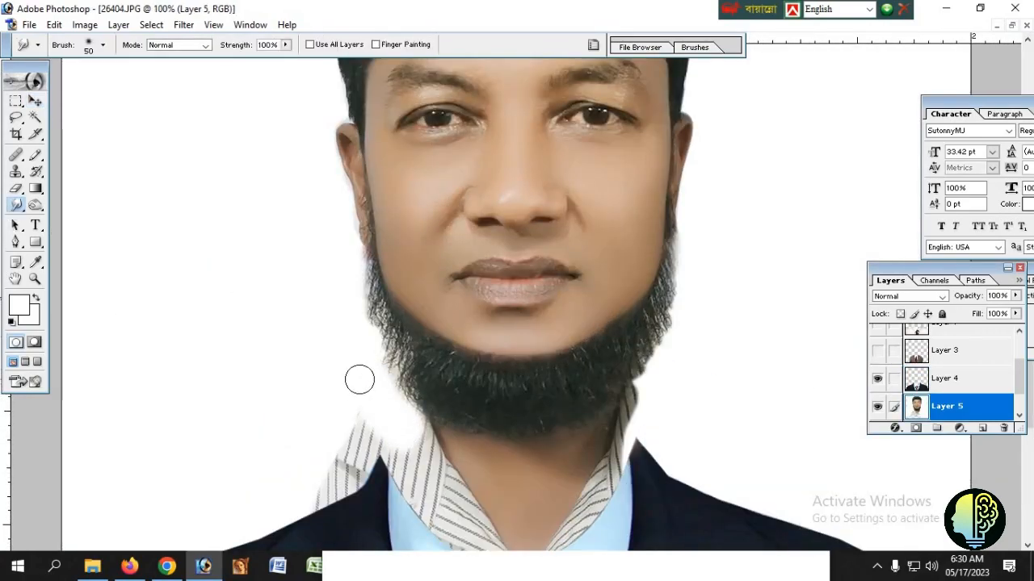
{"action": "key", "text": "bracketright"}
{"action": "mouse_move", "coordinate": [665, 405]}
{"action": "left_mouse_down"}
{"action": "mouse_move", "coordinate": [643, 390]}
{"action": "mouse_move", "coordinate": [659, 352]}
{"action": "left_mouse_up"}
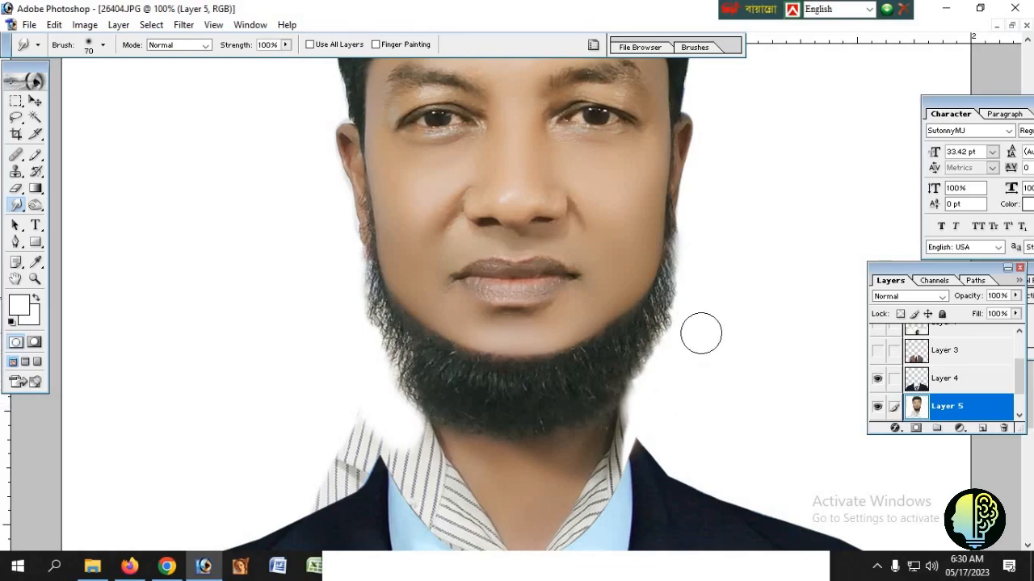
{"action": "left_click_drag", "start_coordinate": [699, 436], "coordinate": [646, 445]}
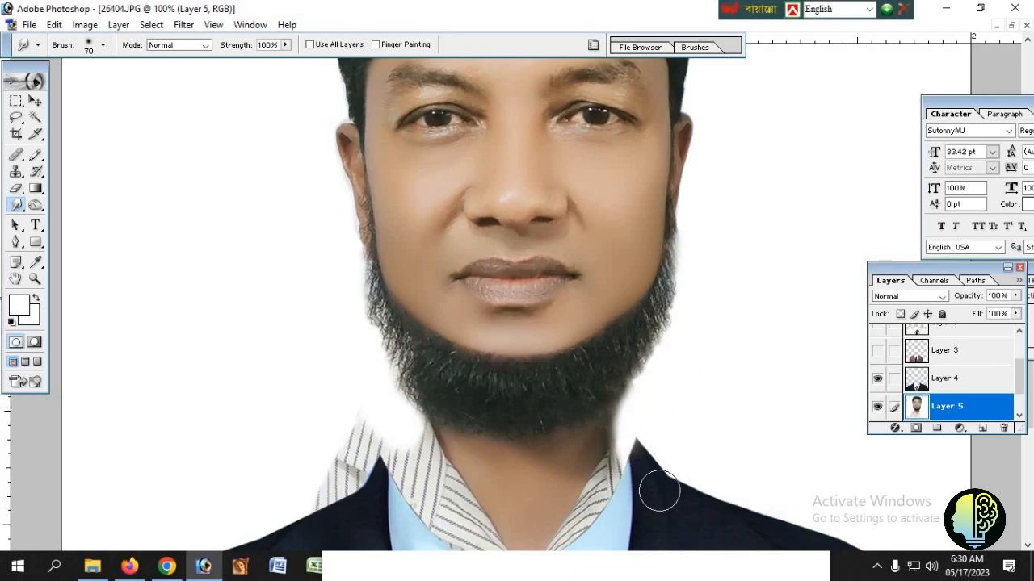
Move the navy coat back up beneath the beard so it covers the striped shirt
{"action": "key", "text": "v"}
{"action": "mouse_move", "coordinate": [676, 491]}
{"action": "left_mouse_down"}
{"action": "mouse_move", "coordinate": [687, 401]}
{"action": "mouse_move", "coordinate": [686, 413]}
{"action": "left_mouse_up"}
{"action": "key", "text": "ctrl+minus"}
{"action": "key", "text": "ctrl+plus"}
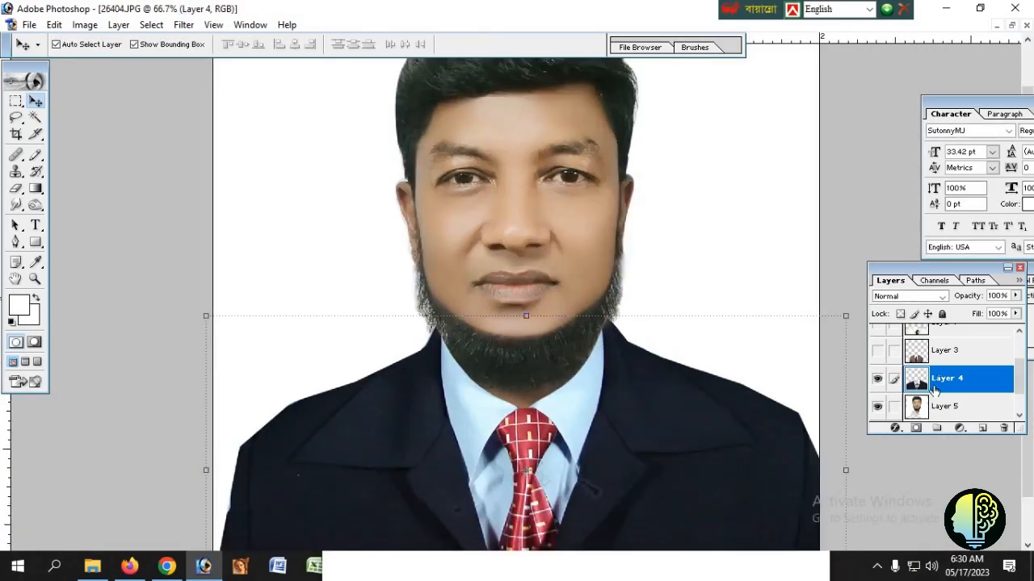
Hide the navy coat, lasso the left edge of the beard, feather the selection, and copy it from Layer 5 to a new layer
{"action": "left_click", "coordinate": [877, 378]}
{"action": "key", "text": "l"}
{"action": "key", "text": "ctrl+plus"}
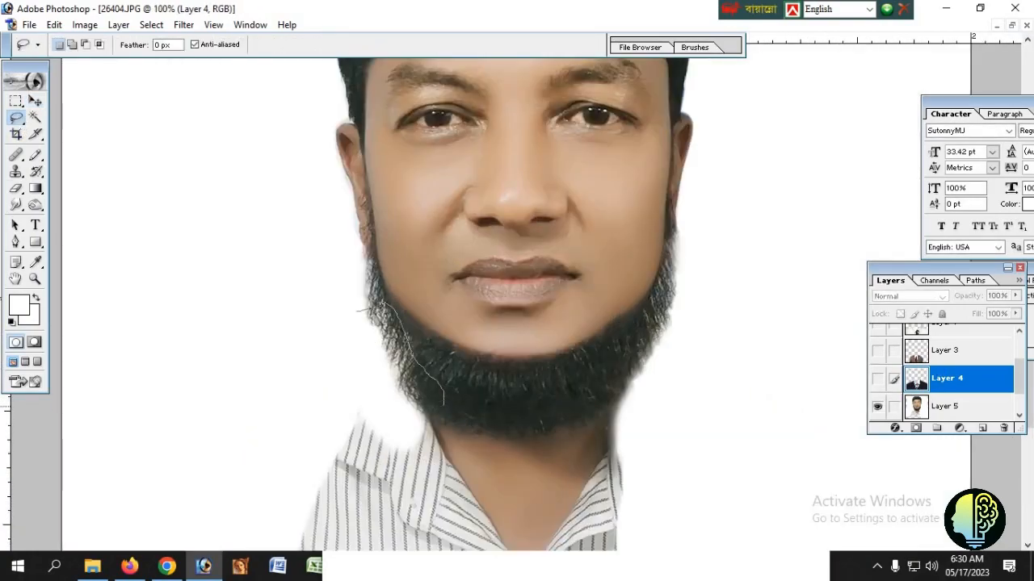
{"action": "key", "text": "ctrl+alt+d"}
{"action": "left_click", "coordinate": [582, 300]}
{"action": "key", "text": "ctrl+alt+d"}
{"action": "key", "text": "Return"}
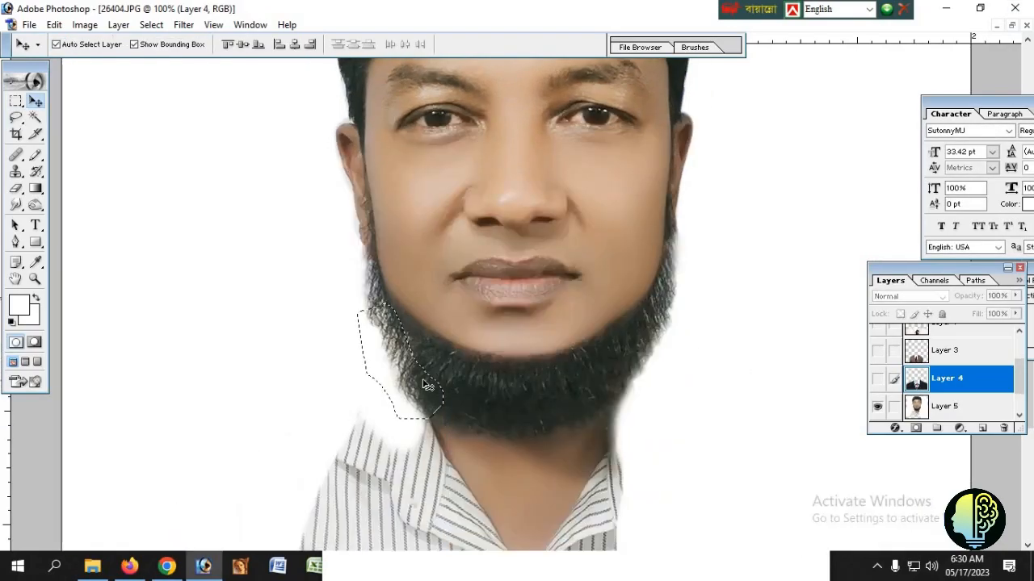
{"action": "key", "text": "ctrl+alt+d"}
{"action": "key", "text": "Return"}
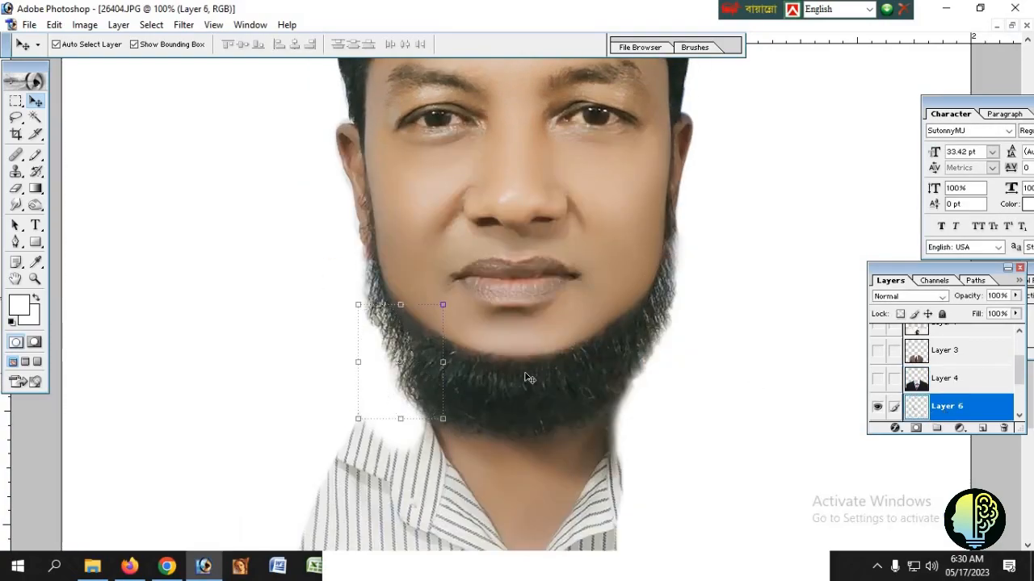
Outline the right edge of the beard, turn the outline into a selection, and copy it to another new layer
{"action": "key", "text": "ctrl+d"}
{"action": "key", "text": "p"}
{"action": "key", "text": "ctrl+Return"}
{"action": "key", "text": "ctrl+j"}
Place the navy coat layer above Layer 5 and below the two beard patches, and make the left patch active
{"action": "key", "text": "v"}
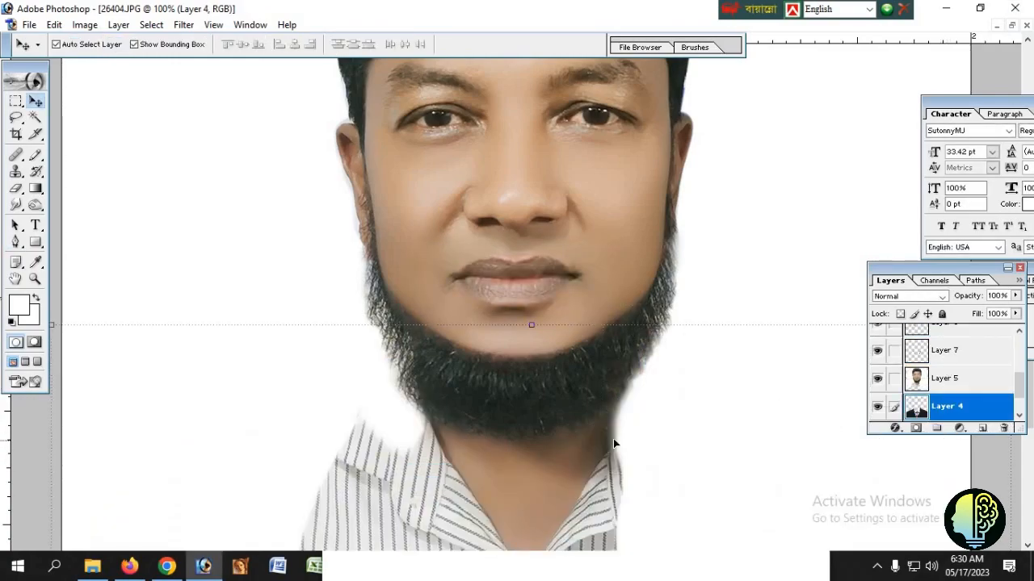
{"action": "mouse_move", "coordinate": [945, 383]}
{"action": "left_mouse_down"}
{"action": "mouse_move", "coordinate": [939, 433]}
{"action": "mouse_move", "coordinate": [956, 376]}
{"action": "mouse_move", "coordinate": [940, 428]}
{"action": "mouse_move", "coordinate": [945, 368]}
{"action": "left_mouse_up"}
{"action": "left_click", "coordinate": [668, 401]}
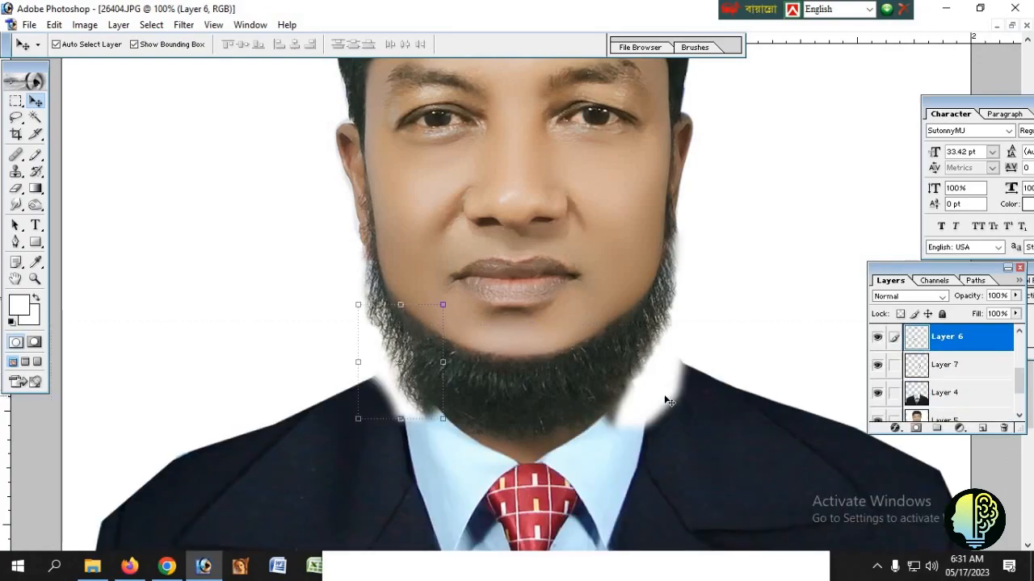
Select the white area of the left beard patch with the Magic Wand at tolerance 50, feather it, and delete it
{"action": "key", "text": "w"}
{"action": "left_click", "coordinate": [396, 375]}
{"action": "key", "text": "ctrl+alt+d"}
{"action": "key", "text": "Return"}
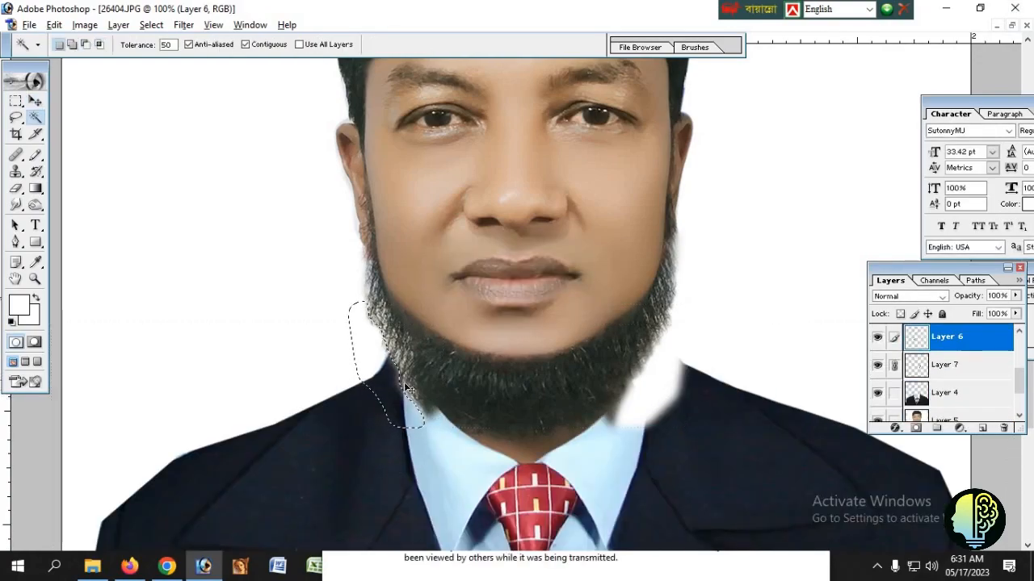
Remove the white area from the right beard patch on Layer 7 with the Magic Wand
{"action": "key", "text": "v"}
{"action": "left_click", "coordinate": [663, 393]}
{"action": "key", "text": "w"}
{"action": "left_click", "coordinate": [660, 395]}
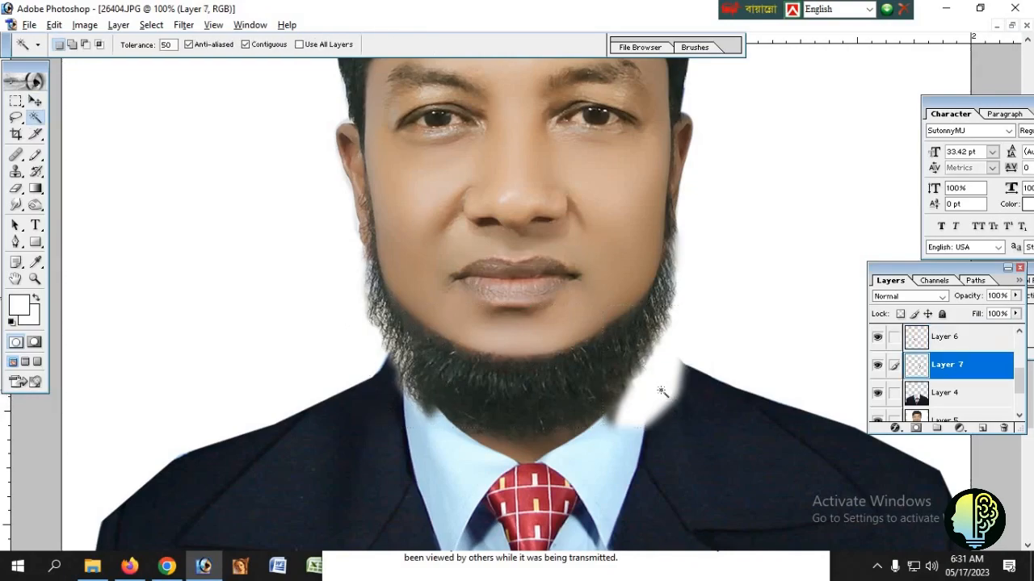
{"action": "key", "text": "Delete"}
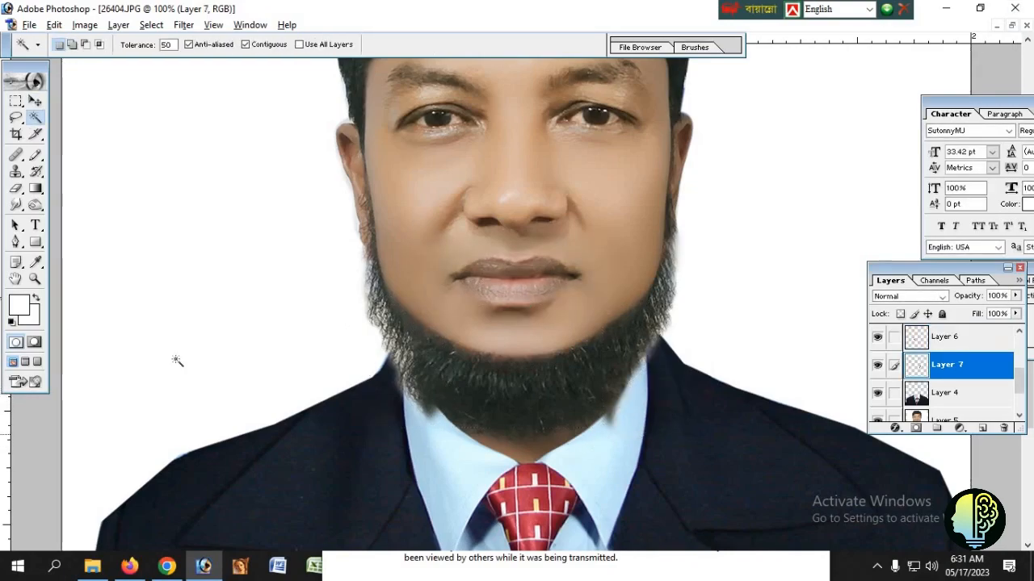
Nudge the navy coat down by five small steps beneath the beard
{"action": "key", "text": "ctrl+minus"}
{"action": "key", "text": "v"}
{"action": "left_click", "coordinate": [585, 406]}
{"action": "key", "text": "Down"}
{"action": "key", "text": "Down"}
{"action": "key", "text": "Down"}
{"action": "key", "text": "Down"}
{"action": "key", "text": "Down"}
Fine-tune the navy coat's fit over the shoulders with a slight transform at its upper-right corner
{"action": "left_click", "coordinate": [537, 298]}
{"action": "key", "text": "ctrl+minus"}
{"action": "key", "text": "ctrl+minus"}
{"action": "key", "text": "ctrl+plus"}
{"action": "key", "text": "ctrl+plus"}
{"action": "key", "text": "ctrl+minus"}
{"action": "left_click", "coordinate": [620, 425]}
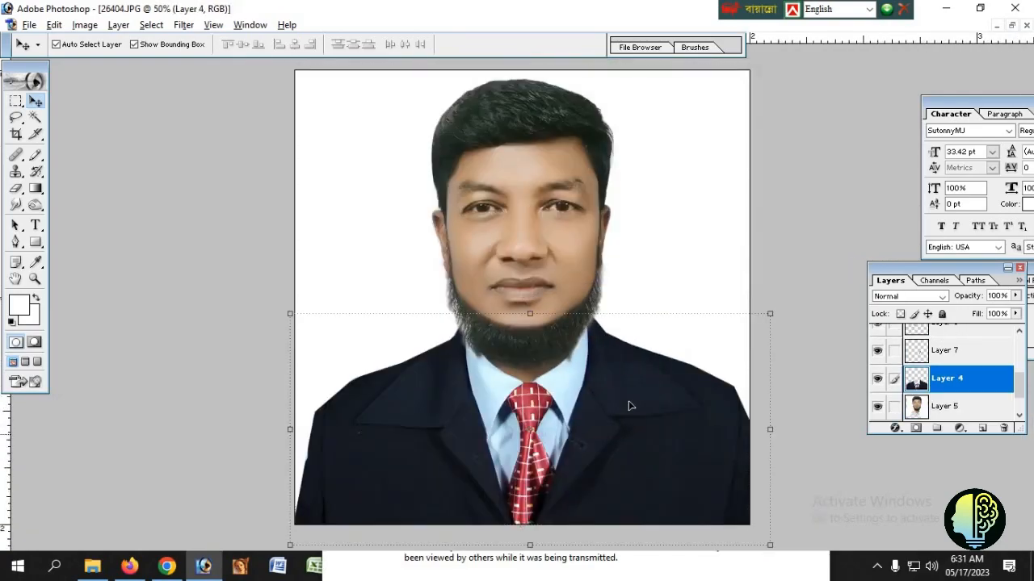
{"action": "mouse_move", "coordinate": [777, 312]}
{"action": "left_mouse_down"}
{"action": "mouse_move", "coordinate": [794, 312]}
{"action": "mouse_move", "coordinate": [773, 315]}
{"action": "left_mouse_up"}
Clone-stamp beard texture at 25% opacity along the lower beard edges on Layer 6 and Layer 7
{"action": "left_click", "coordinate": [566, 330]}
{"action": "key", "text": "ctrl+plus"}
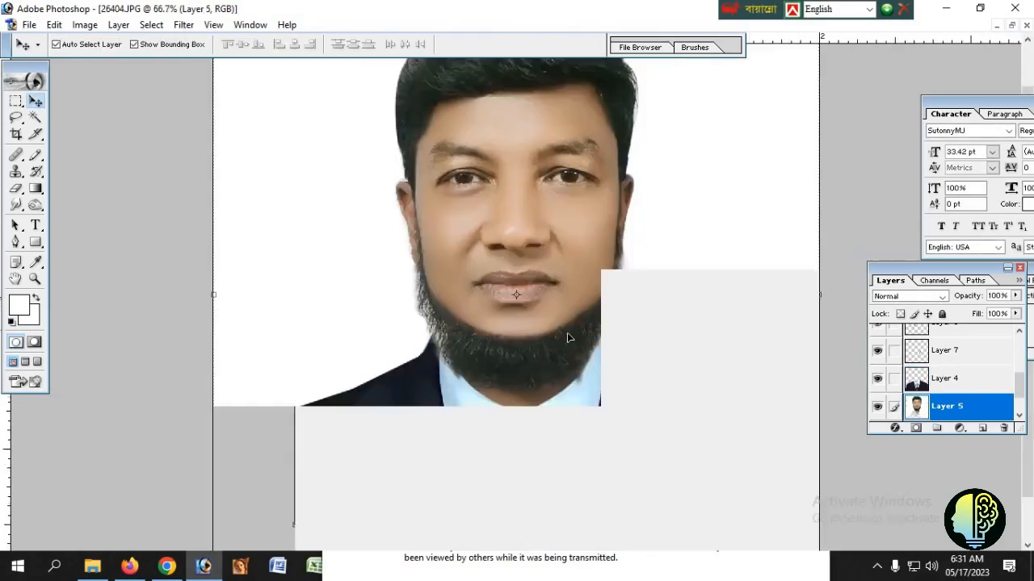
{"action": "key", "text": "ctrl+plus"}
{"action": "left_click", "coordinate": [432, 377]}
{"action": "key", "text": "s"}
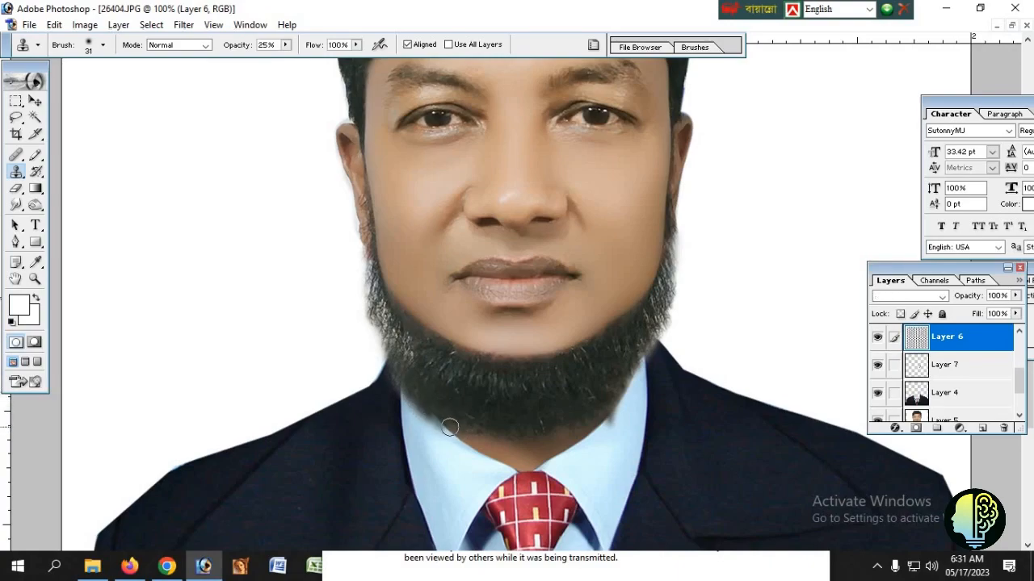
{"action": "left_click", "coordinate": [639, 364], "text": "ctrl"}
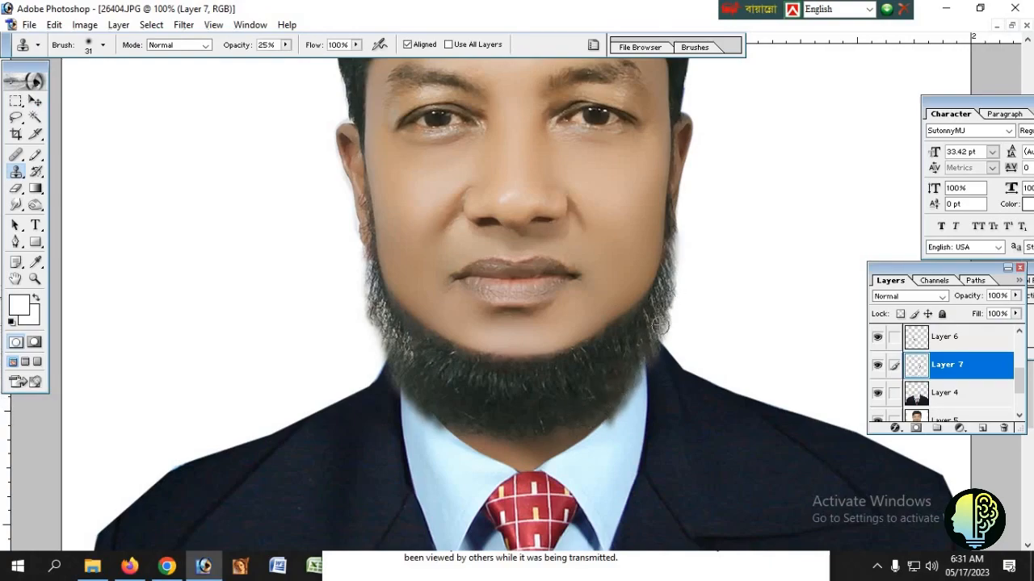
Link the left and right beard patch layers and merge them into one layer
{"action": "key", "text": "v"}
{"action": "left_click", "coordinate": [577, 394]}
{"action": "left_click", "coordinate": [955, 346]}
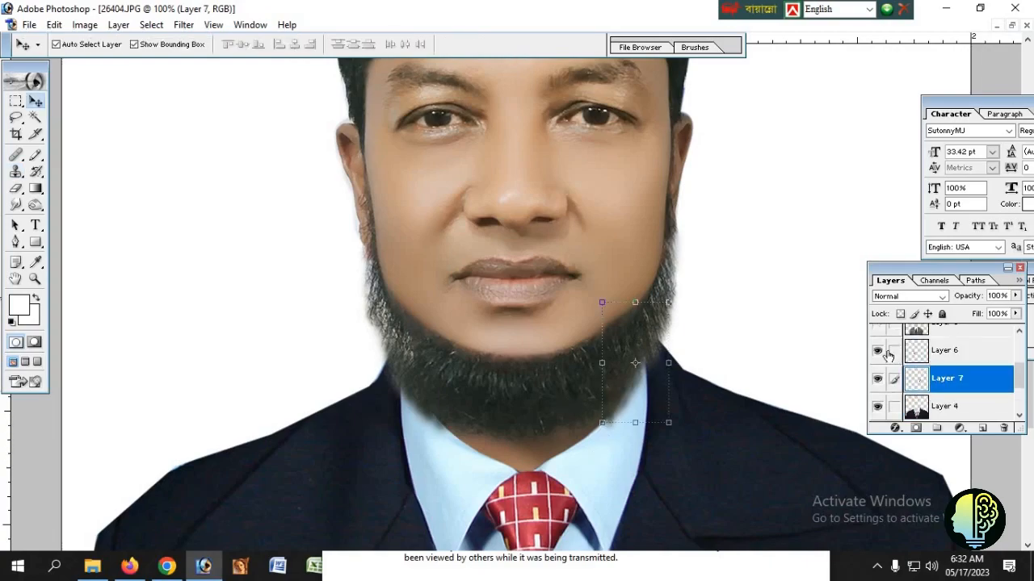
{"action": "left_click", "coordinate": [893, 353]}
{"action": "key", "text": "ctrl+e"}
{"action": "key", "text": "r"}
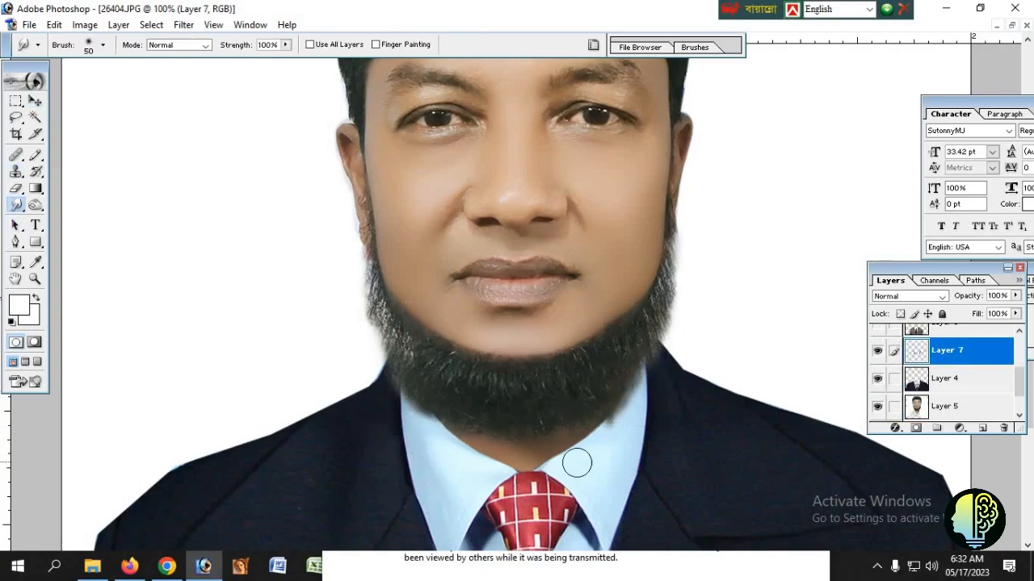
{"action": "key", "text": "ctrl+minus"}
{"action": "key", "text": "ctrl+minus"}
{"action": "key", "text": "ctrl+minus"}
{"action": "key", "text": "ctrl+minus"}
{"action": "key", "text": "ctrl+minus"}
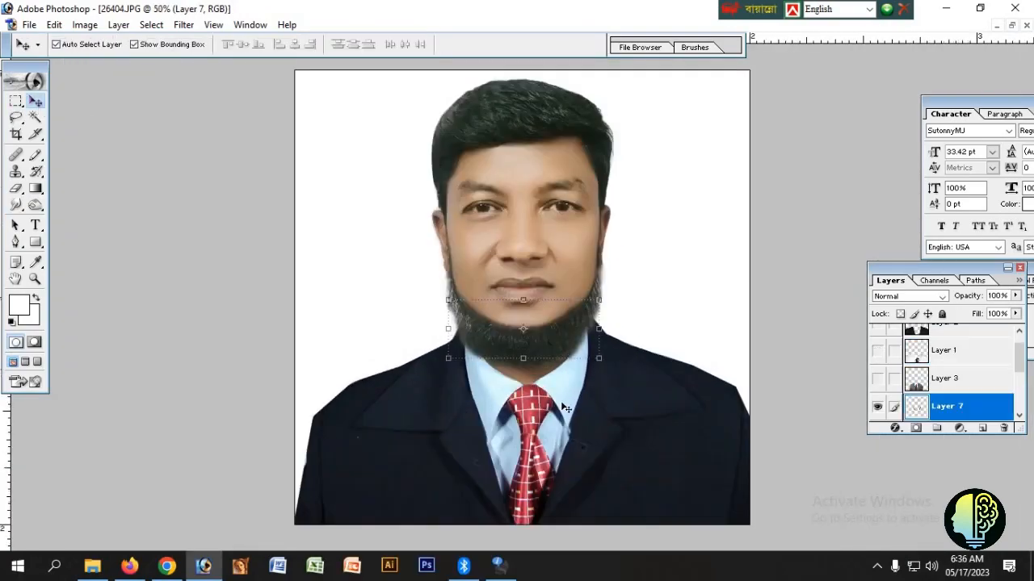
Widen the merged beard patch slightly with Free Transform
{"action": "key", "text": "ctrl+plus"}
{"action": "key", "text": "ctrl+plus"}
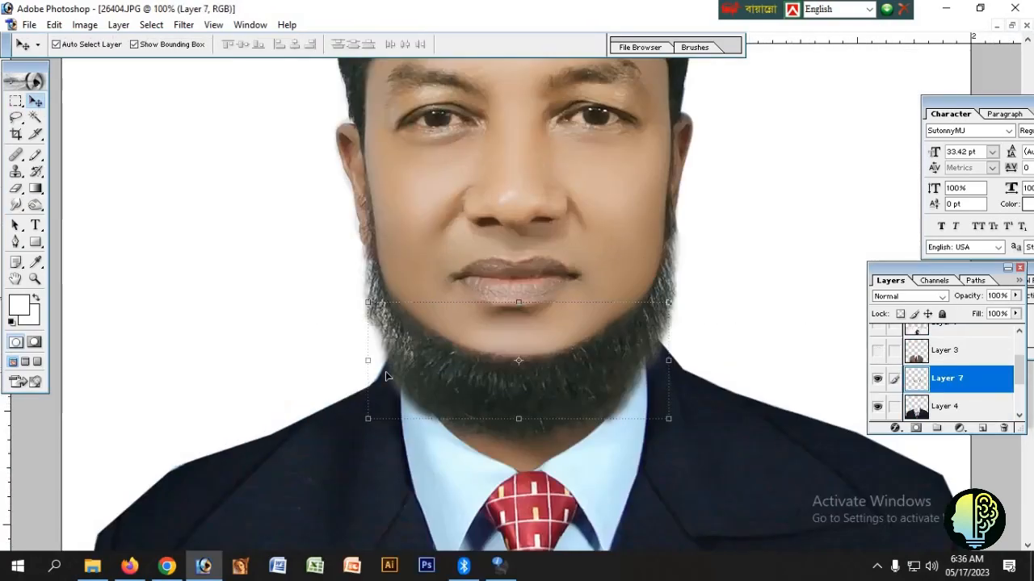
{"action": "scroll", "coordinate": [905, 400], "scroll_direction": "up", "scroll_amount": 1}
{"action": "key", "text": "ctrl+t"}
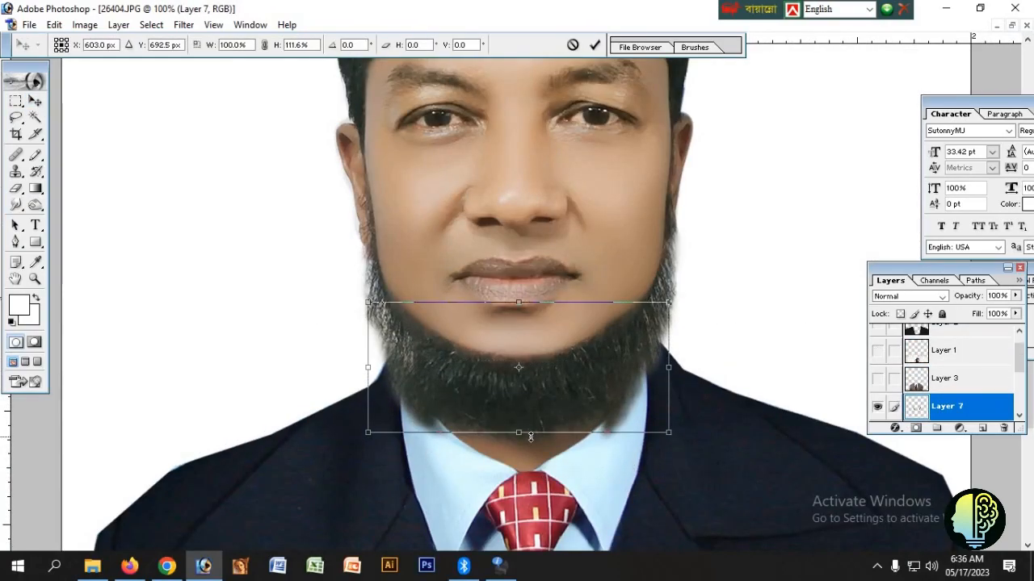
{"action": "key", "text": "Return"}
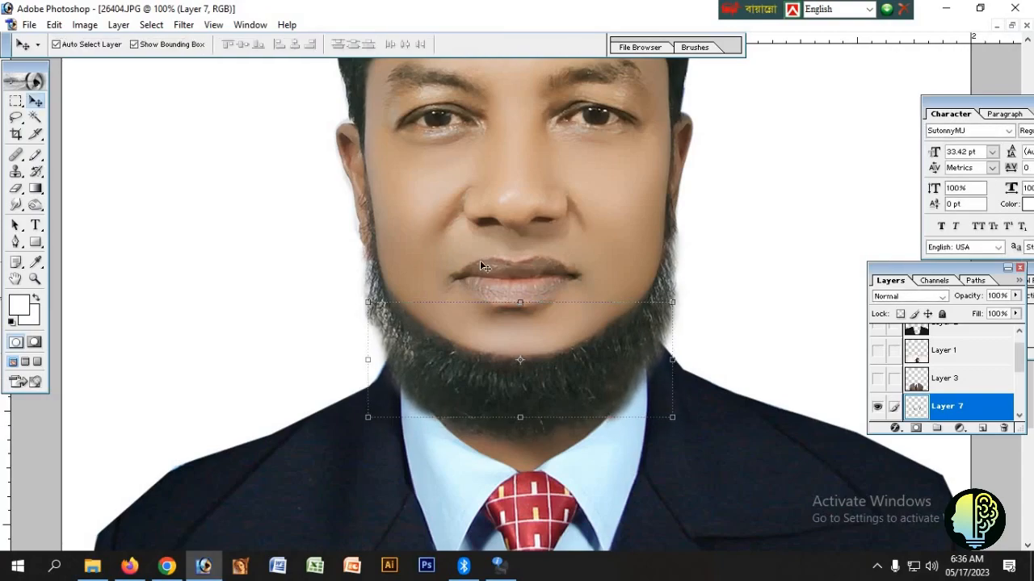
Clone-stamp beard texture at 25% opacity over the left side of the beard on Layer 7
{"action": "key", "text": "s"}
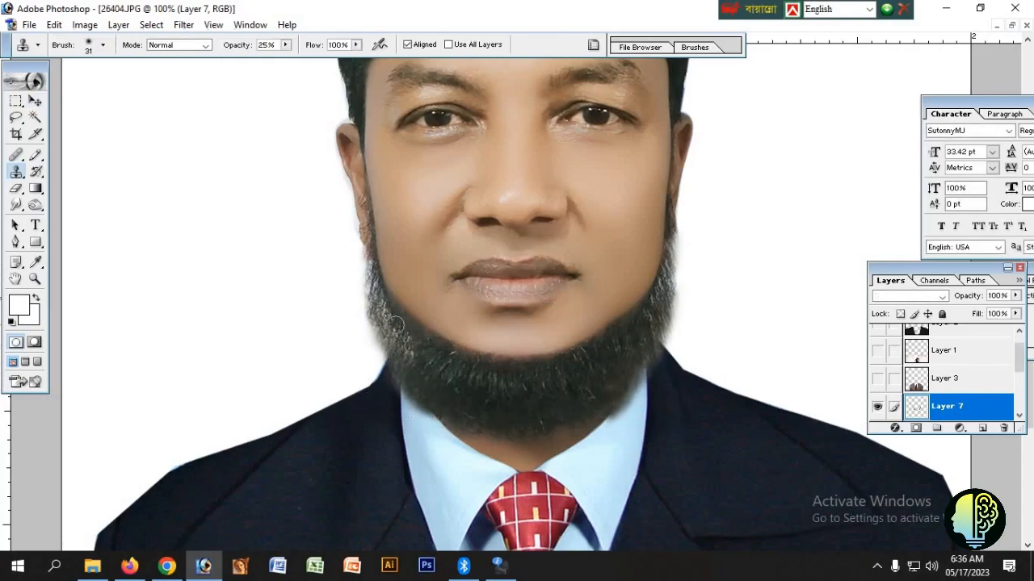
{"action": "key", "text": "ctrl+minus"}
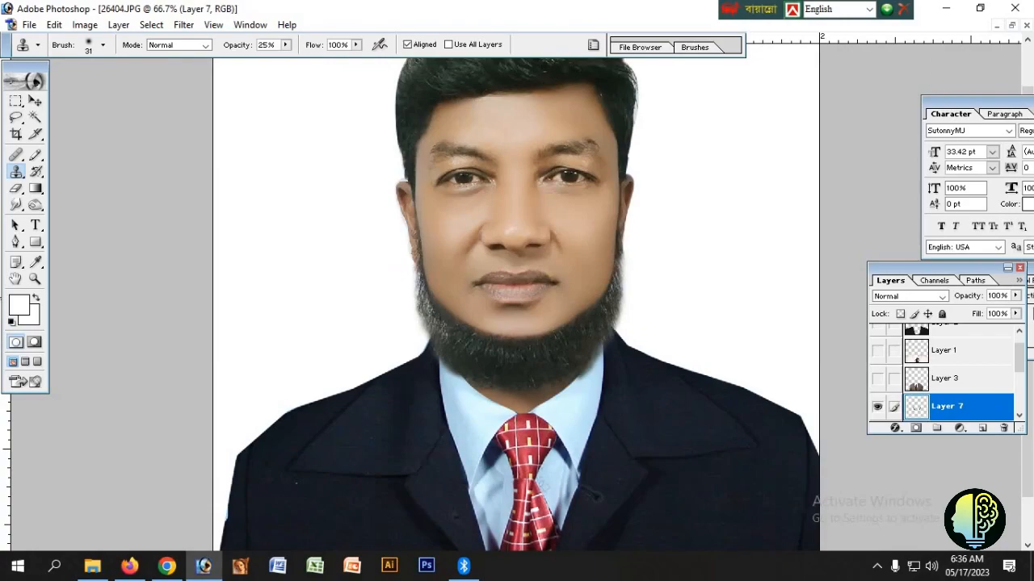
{"action": "key", "text": "ctrl+minus"}
{"action": "key", "text": "ctrl+minus"}
{"action": "left_click", "coordinate": [152, 24]}
{"action": "key", "text": "Escape"}
{"action": "key", "text": "v"}
{"action": "key", "text": "ctrl+plus"}
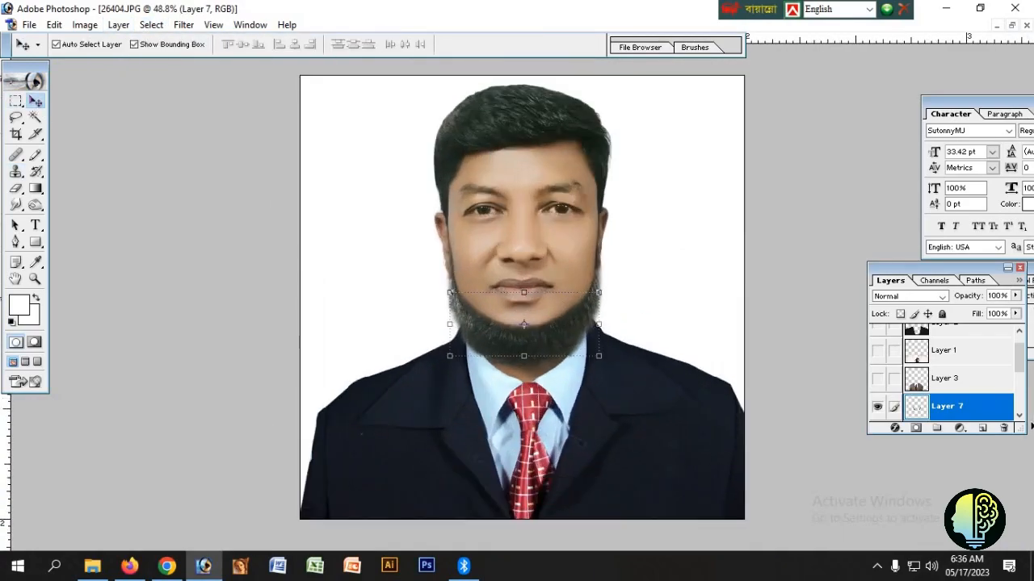
Link the beard patch, navy coat and portrait layers and merge them into a single layer
{"action": "scroll", "coordinate": [893, 392], "scroll_direction": "down", "scroll_amount": 5}
{"action": "left_click", "coordinate": [894, 394]}
{"action": "key", "text": "ctrl+e"}
{"action": "key", "text": "ctrl+z"}
{"action": "left_click", "coordinate": [961, 381]}
{"action": "left_click", "coordinate": [894, 406]}
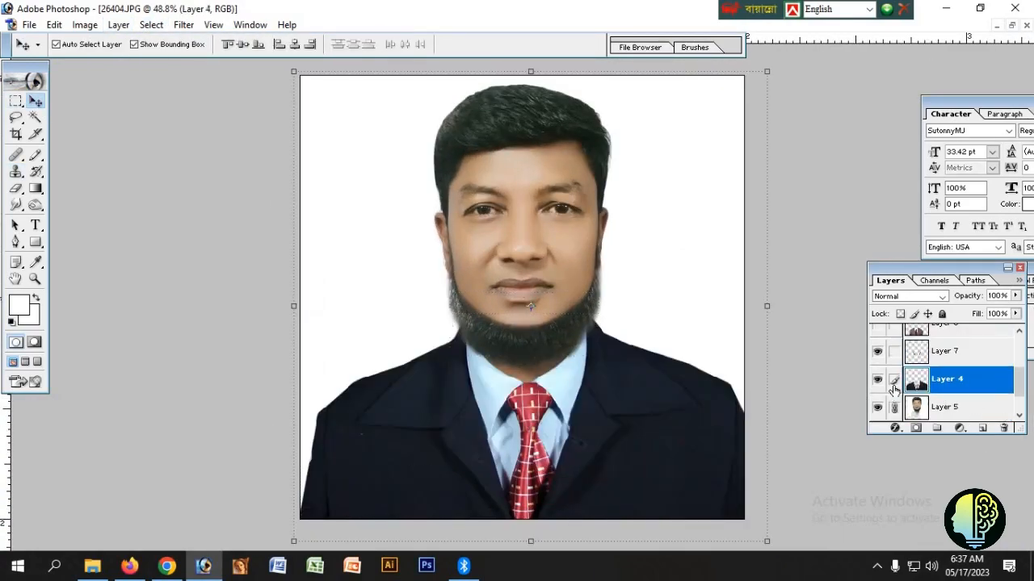
{"action": "key", "text": "ctrl+e"}
Nudge the merged portrait slightly down on the white background
{"action": "key", "text": "ctrl+plus"}
{"action": "key", "text": "ctrl+minus"}
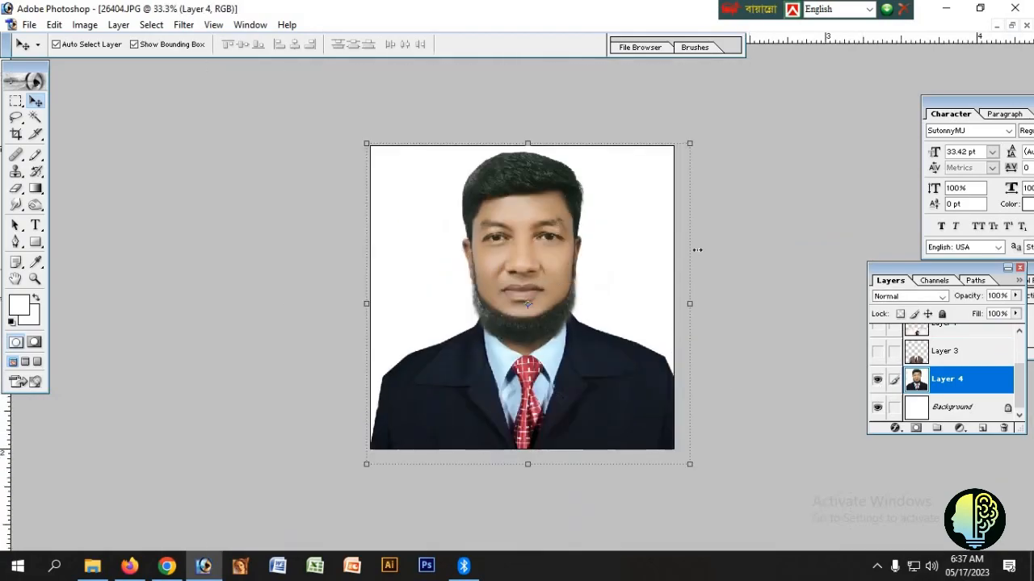
{"action": "mouse_move", "coordinate": [705, 142]}
{"action": "left_mouse_down"}
{"action": "mouse_move", "coordinate": [716, 139]}
{"action": "mouse_move", "coordinate": [706, 149]}
{"action": "left_mouse_up"}
{"action": "key", "text": "Return"}
{"action": "key", "text": "Return"}
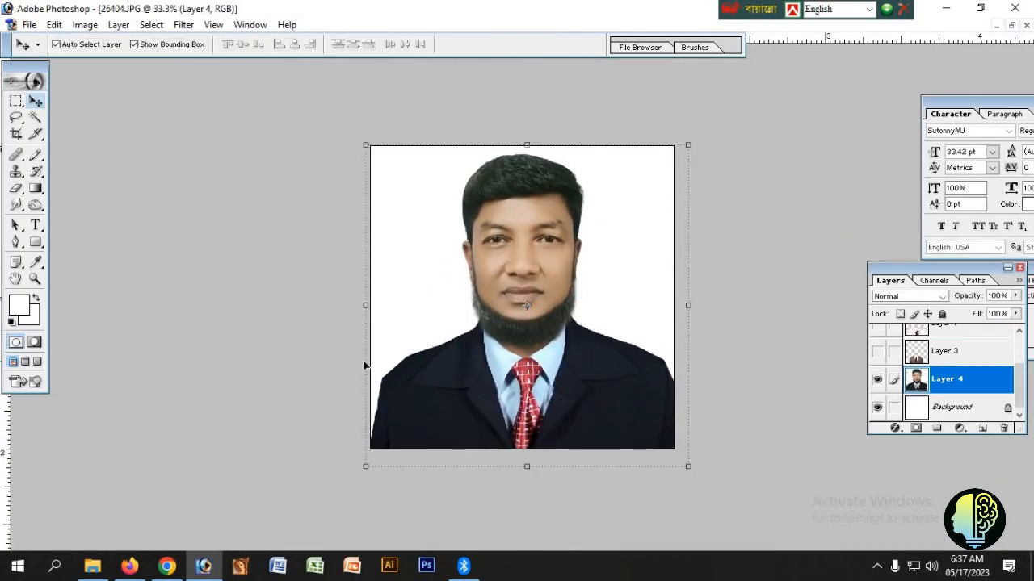
Darken the sideburns and face edges on Layer 4 with the Burn tool at 20% midtone exposure
{"action": "key", "text": "ctrl+plus"}
{"action": "key", "text": "ctrl+plus"}
{"action": "key", "text": "w"}
{"action": "key", "text": "o"}
{"action": "key", "text": "ctrl+plus"}
{"action": "mouse_move", "coordinate": [364, 272]}
{"action": "left_mouse_down"}
{"action": "mouse_move", "coordinate": [396, 331]}
{"action": "mouse_move", "coordinate": [581, 378]}
{"action": "mouse_move", "coordinate": [659, 317]}
{"action": "mouse_move", "coordinate": [657, 359]}
{"action": "left_mouse_up"}
{"action": "left_click_drag", "start_coordinate": [384, 350], "coordinate": [356, 279]}
{"action": "scroll", "coordinate": [348, 269], "scroll_direction": "up", "scroll_amount": 5}
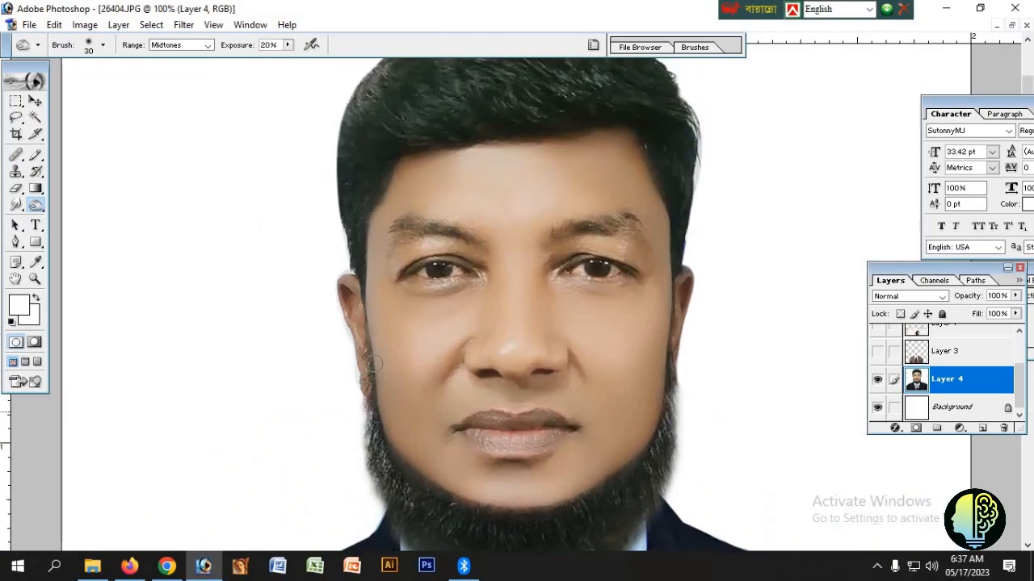
{"action": "key", "text": "bracketleft"}
{"action": "key", "text": "bracketleft"}
{"action": "scroll", "coordinate": [501, 91], "scroll_direction": "up", "scroll_amount": 2}
{"action": "key", "text": "bracketright"}
{"action": "key", "text": "bracketright"}
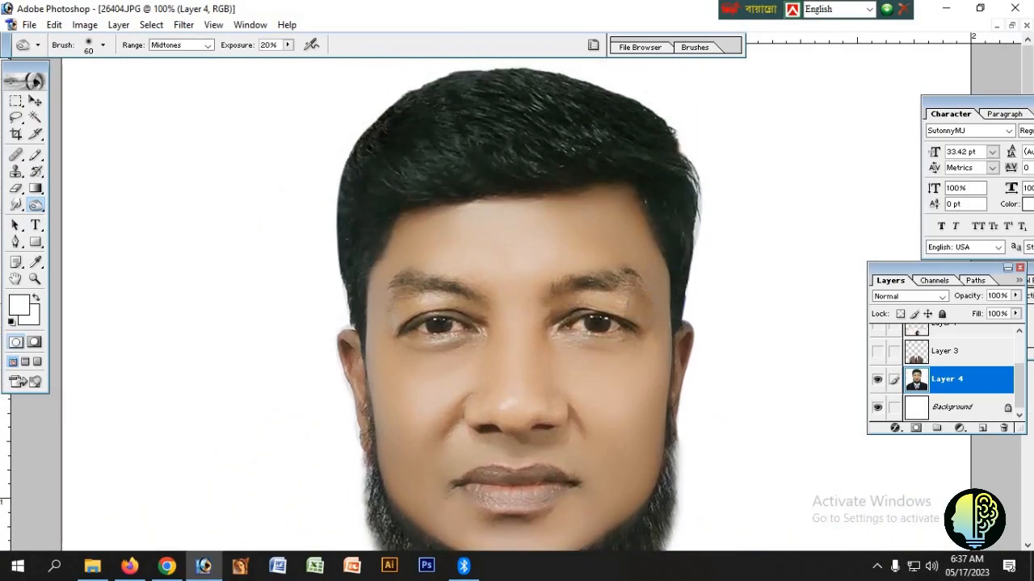
Clone-stamp the skin beside the nose bridge at 25% opacity
{"action": "key", "text": "s"}
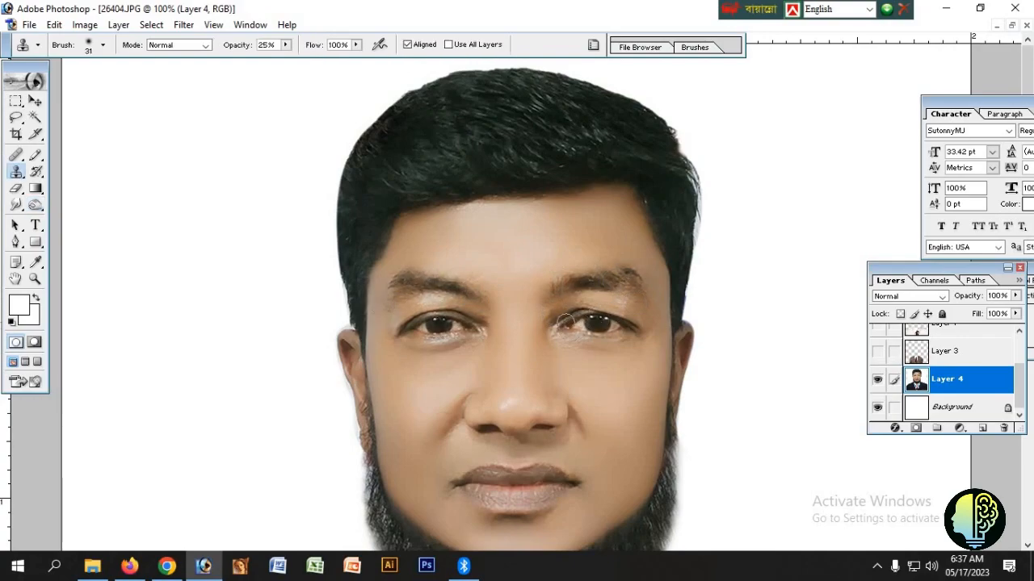
{"action": "left_click_drag", "start_coordinate": [545, 369], "coordinate": [545, 326]}
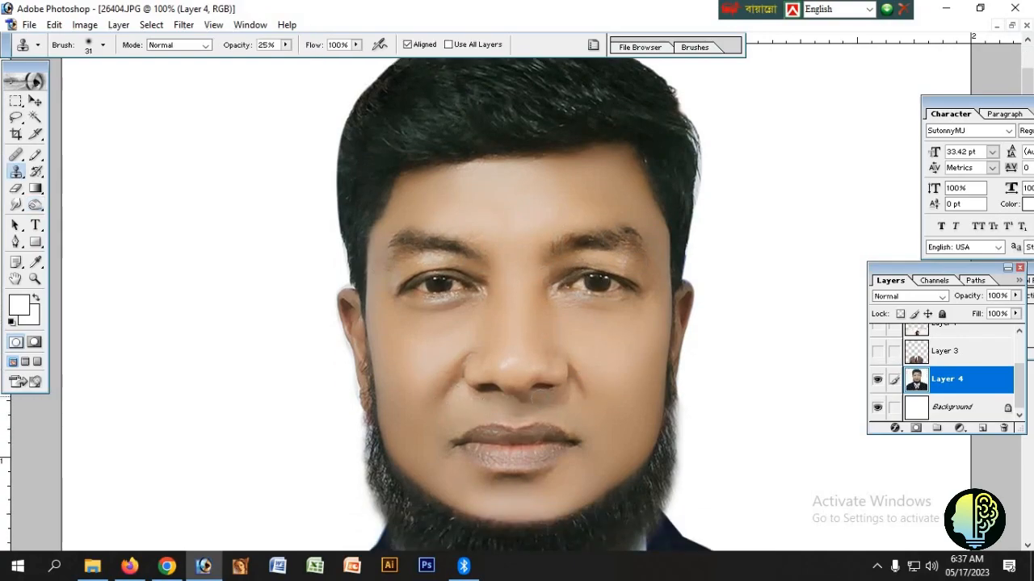
{"action": "scroll", "coordinate": [517, 412], "scroll_direction": "down", "scroll_amount": 5}
{"action": "scroll", "coordinate": [547, 358], "scroll_direction": "up", "scroll_amount": 3}
{"action": "scroll", "coordinate": [607, 288], "scroll_direction": "down", "scroll_amount": 3}
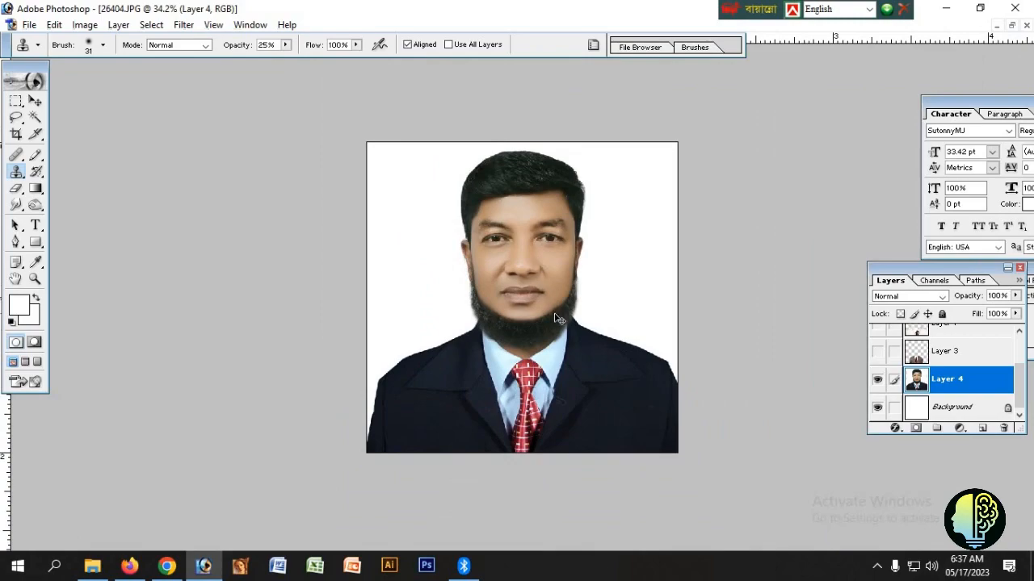
{"action": "scroll", "coordinate": [163, 258], "scroll_direction": "up", "scroll_amount": 2}
{"action": "scroll", "coordinate": [163, 258], "scroll_direction": "up", "scroll_amount": 2}
Clone-stamp the outer edge of the beard with a 24 px brush at 43% opacity
{"action": "left_click_drag", "start_coordinate": [285, 45], "coordinate": [301, 59]}
{"action": "right_click", "coordinate": [422, 354]}
{"action": "left_click_drag", "start_coordinate": [446, 386], "coordinate": [454, 388]}
{"action": "left_click", "coordinate": [386, 339]}
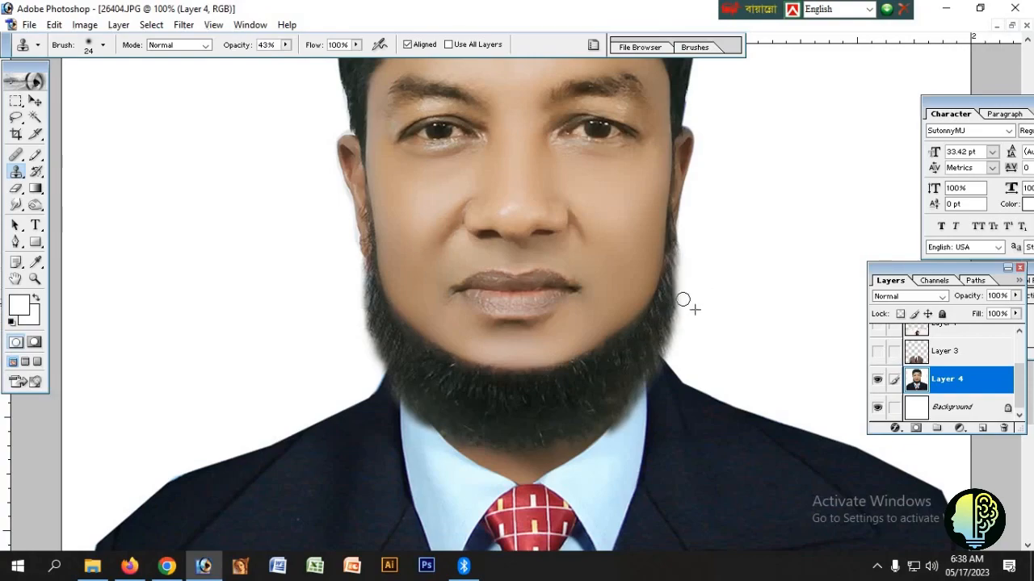
{"action": "scroll", "coordinate": [554, 439], "scroll_direction": "down", "scroll_amount": 4}
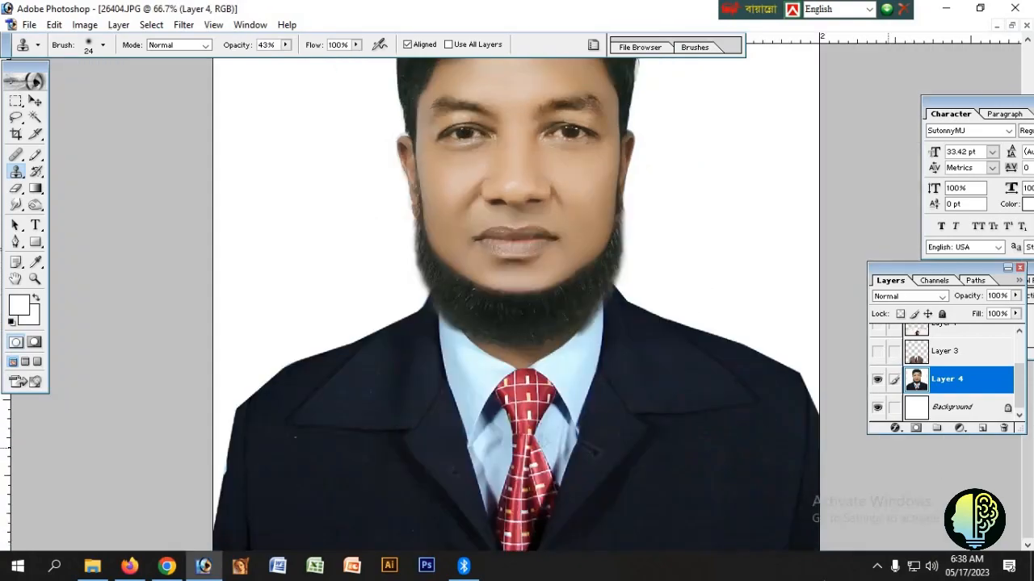
{"action": "scroll", "coordinate": [554, 439], "scroll_direction": "up", "scroll_amount": 1}
Crop the image to a centred 1.5 × 2 in portrait frame at 300 pixels/inch
{"action": "left_click", "coordinate": [16, 205]}
{"action": "key", "text": "c"}
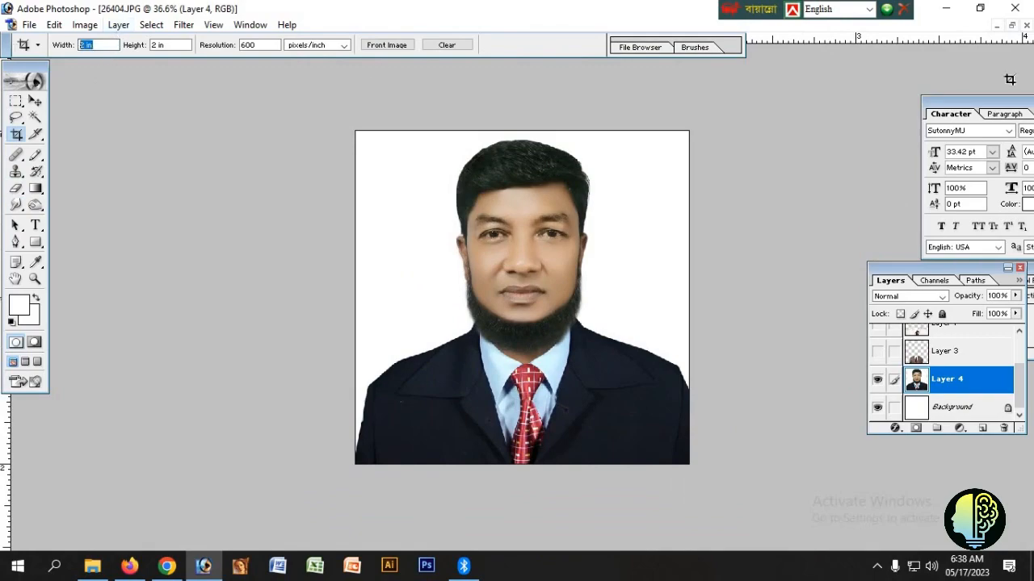
{"action": "left_click_drag", "start_coordinate": [385, 109], "coordinate": [595, 396]}
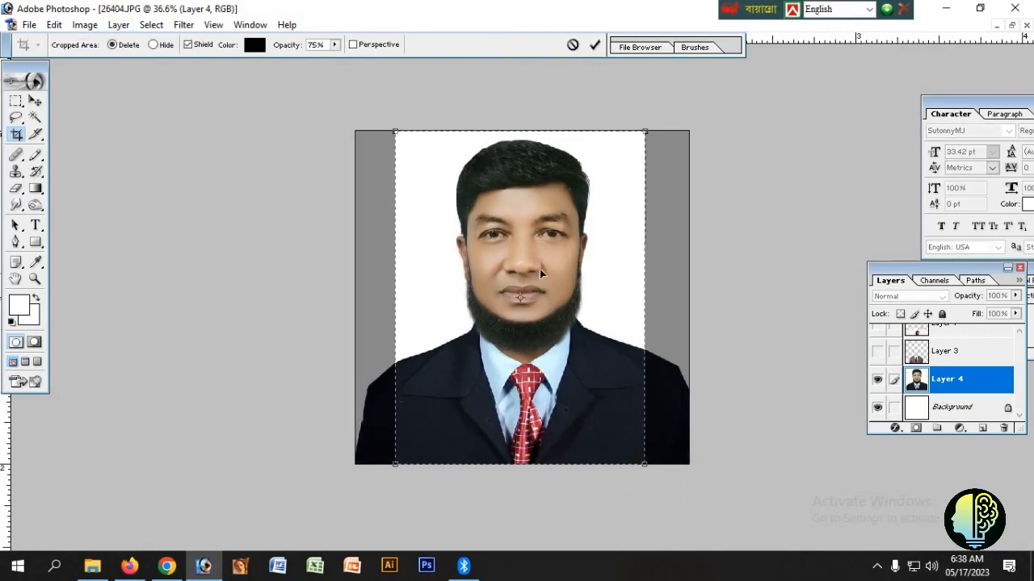
{"action": "left_click_drag", "start_coordinate": [543, 279], "coordinate": [547, 279]}
{"action": "key", "text": "Return"}
Try copying the lower left coat, shirt and tie area with a 5 px feather and mirroring it onto the opposite side
{"action": "scroll", "coordinate": [577, 291], "scroll_direction": "up", "scroll_amount": 4}
{"action": "scroll", "coordinate": [566, 260], "scroll_direction": "down", "scroll_amount": 3}
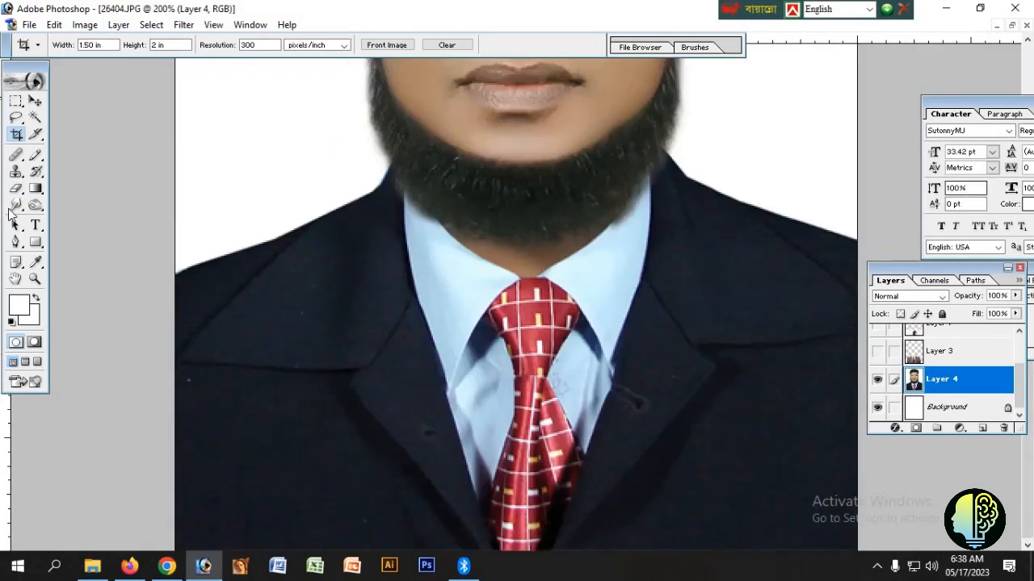
{"action": "key", "text": "l"}
{"action": "key", "text": "ctrl+minus"}
{"action": "key", "text": "ctrl+alt+d"}
{"action": "type", "text": "5"}
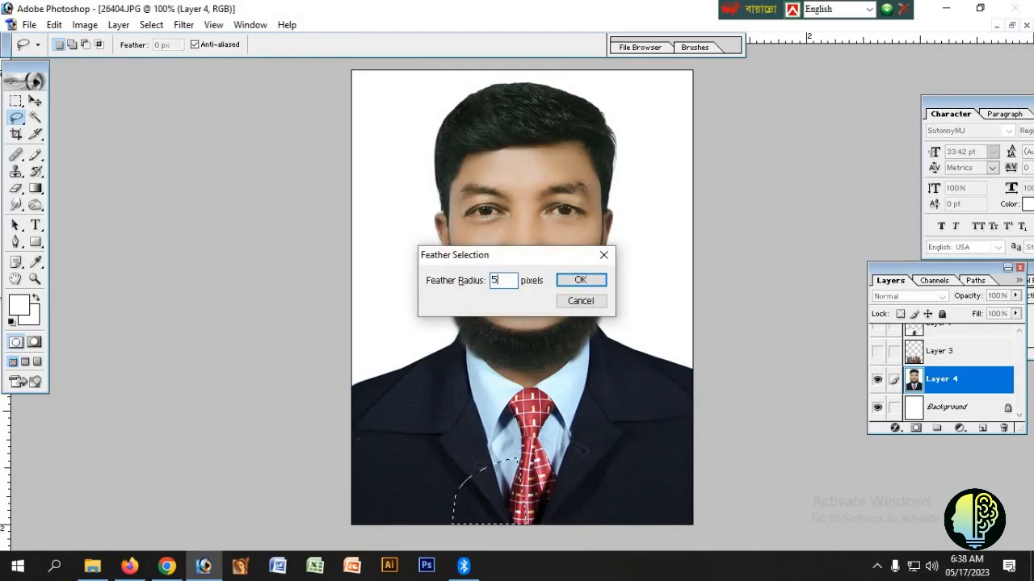
{"action": "key", "text": "Return"}
{"action": "key", "text": "ctrl+j"}
{"action": "key", "text": "v"}
{"action": "right_click", "coordinate": [492, 461]}
{"action": "left_click", "coordinate": [521, 434]}
{"action": "left_click_drag", "start_coordinate": [507, 489], "coordinate": [564, 522]}
{"action": "key", "text": "Return"}
{"action": "key", "text": "ctrl+e"}
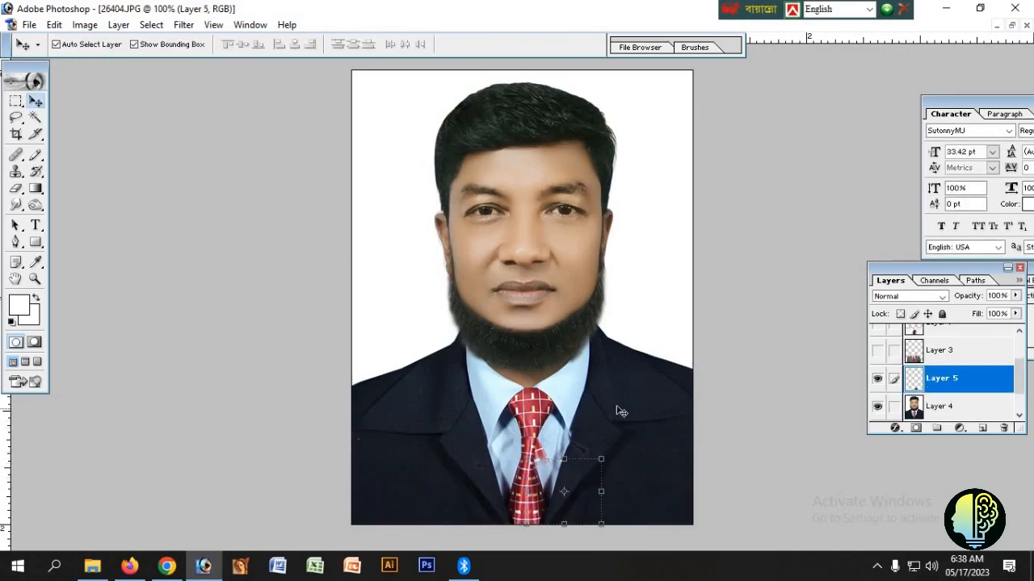
Undo the mirrored patch's placement and merge the copied patch layer into the portrait layer
{"action": "key", "text": "ctrl+alt+z"}
{"action": "key", "text": "ctrl+alt+z"}
{"action": "key", "text": "ctrl+alt+z"}
{"action": "key", "text": "ctrl+alt+z"}
{"action": "key", "text": "ctrl+alt+z"}
{"action": "key", "text": "ctrl+minus"}
{"action": "key", "text": "ctrl+minus"}
{"action": "key", "text": "ctrl+e"}
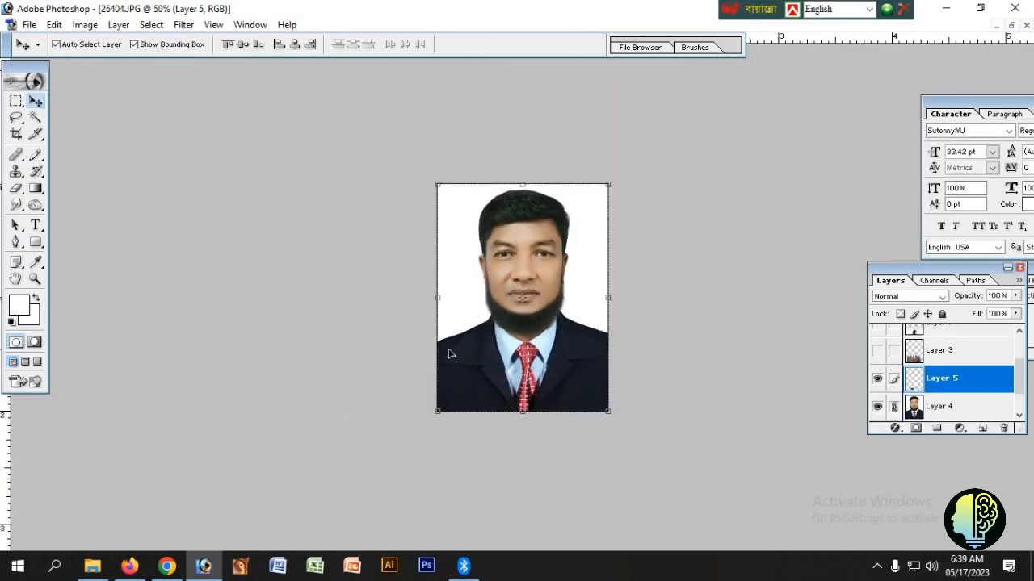
Copy the lower right side of the tie and adjoining shirt to a new layer with a feathered lasso selection
{"action": "key", "text": "ctrl+minus"}
{"action": "key", "text": "ctrl+minus"}
{"action": "key", "text": "ctrl+plus"}
{"action": "key", "text": "ctrl+plus"}
{"action": "key", "text": "ctrl+plus"}
{"action": "key", "text": "ctrl+plus"}
{"action": "key", "text": "ctrl+plus"}
{"action": "key", "text": "l"}
{"action": "scroll", "coordinate": [561, 372], "scroll_direction": "down", "scroll_amount": 3}
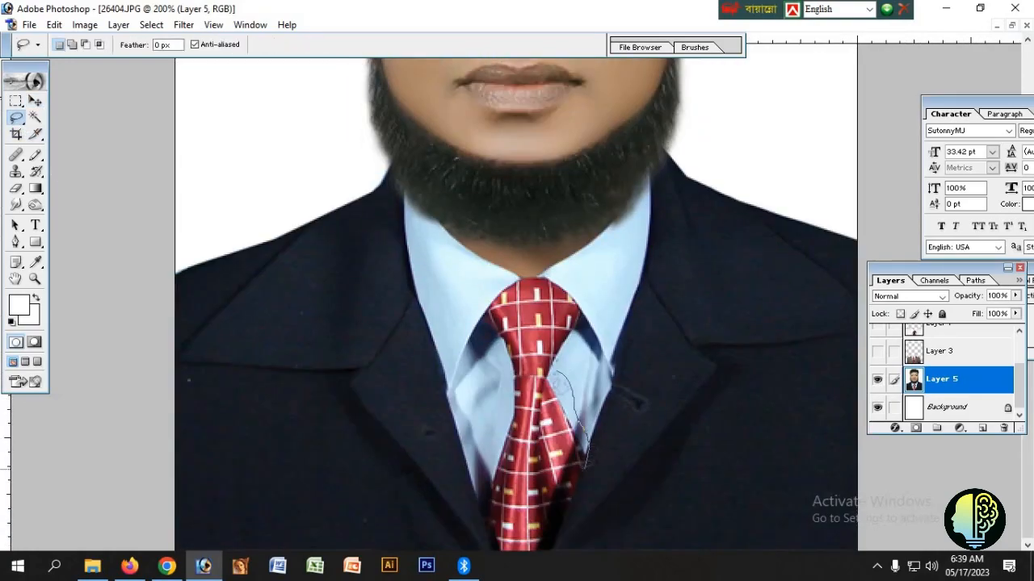
{"action": "key", "text": "ctrl+alt+d"}
{"action": "key", "text": "Return"}
{"action": "key", "text": "ctrl+j"}
Move the tie patch to the tie's left side, flip it horizontally and stretch its height to about 121%
{"action": "key", "text": "v"}
{"action": "left_click_drag", "start_coordinate": [558, 398], "coordinate": [492, 399]}
{"action": "key", "text": "ctrl+t"}
{"action": "right_click", "coordinate": [492, 399]}
{"action": "left_click", "coordinate": [549, 370]}
{"action": "key", "text": "Return"}
{"action": "left_click_drag", "start_coordinate": [507, 441], "coordinate": [515, 441]}
{"action": "key", "text": "ctrl+t"}
{"action": "mouse_move", "coordinate": [498, 494]}
{"action": "left_mouse_down"}
{"action": "mouse_move", "coordinate": [499, 514]}
{"action": "mouse_move", "coordinate": [498, 495]}
{"action": "left_mouse_up"}
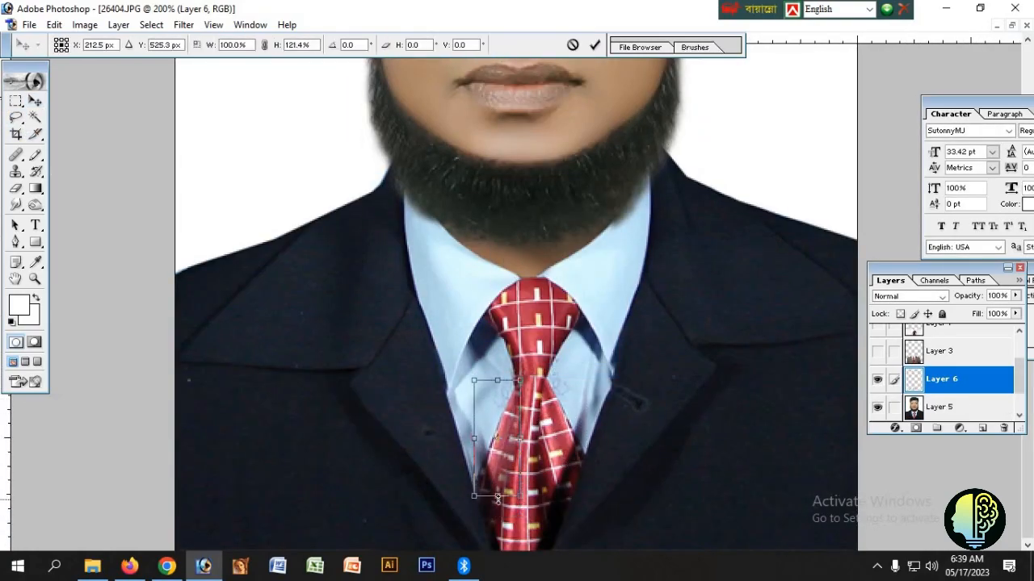
{"action": "key", "text": "Return"}
Try merging the mirrored tie patch into the portrait layer, and undo the merge
{"action": "key", "text": "ctrl+minus"}
{"action": "left_click", "coordinate": [583, 444], "text": "shift"}
{"action": "key", "text": "ctrl+0"}
{"action": "key", "text": "ctrl+e"}
{"action": "key", "text": "ctrl+plus"}
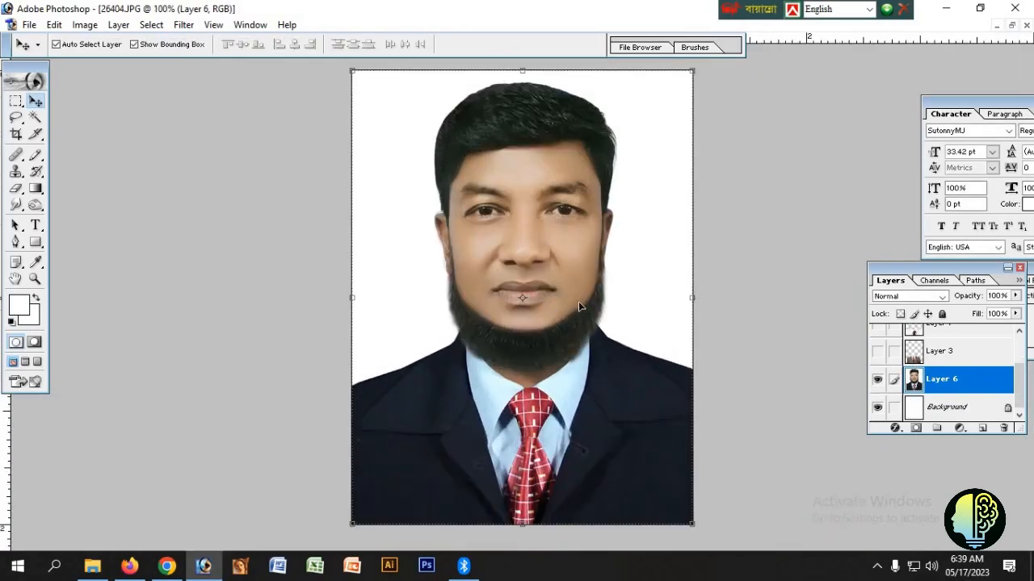
{"action": "key", "text": "p"}
{"action": "key", "text": "ctrl+minus"}
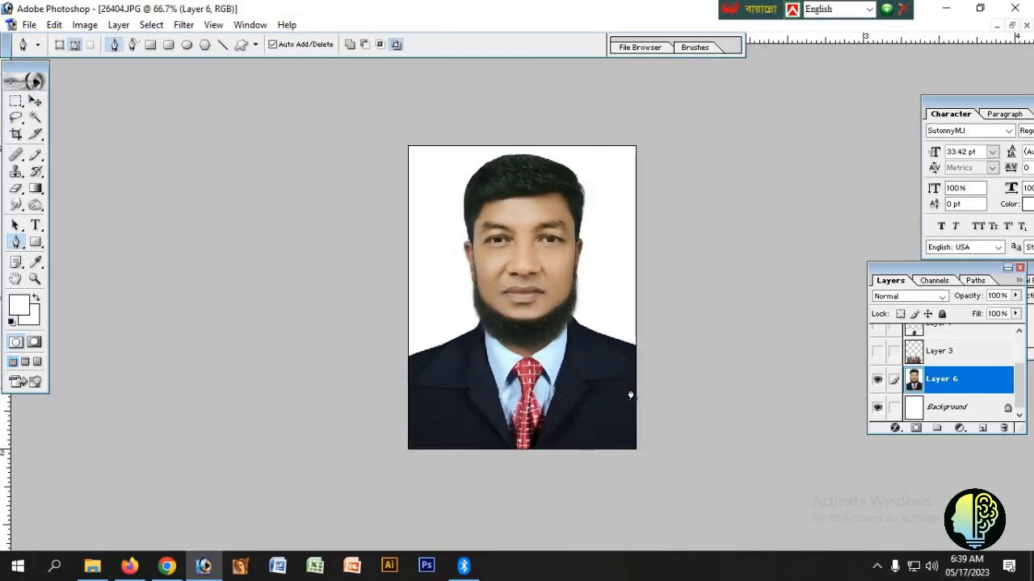
{"action": "key", "text": "ctrl+z"}
{"action": "key", "text": "v"}
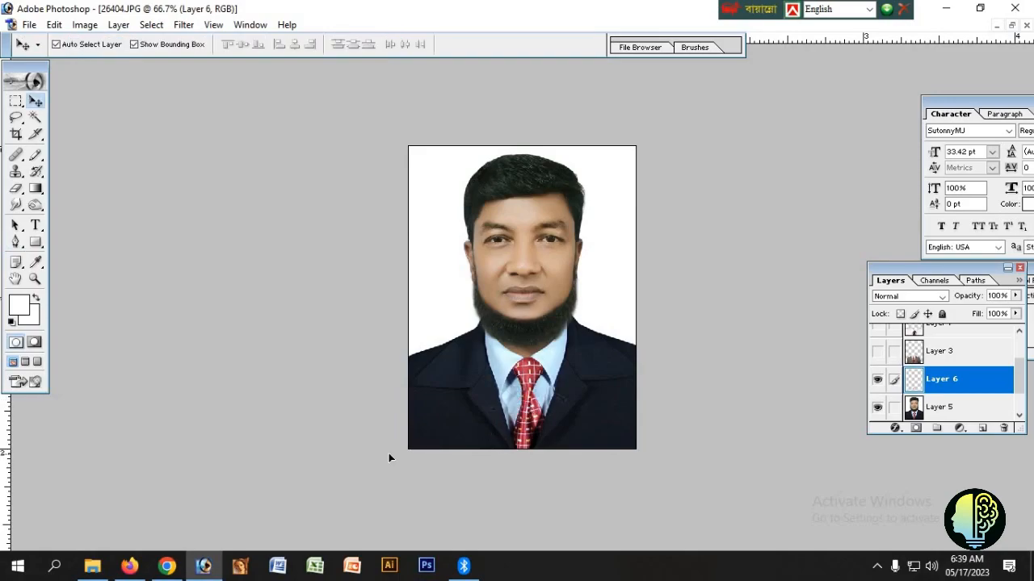
Adjust the tones of the mirrored tie patch on Layer 6 with two Curves adjustments
{"action": "key", "text": "ctrl+plus"}
{"action": "left_click", "coordinate": [515, 394]}
{"action": "key", "text": "ctrl+plus"}
{"action": "key", "text": "ctrl+plus"}
{"action": "left_click_drag", "start_coordinate": [541, 501], "coordinate": [550, 193]}
{"action": "left_click", "coordinate": [495, 410]}
{"action": "key", "text": "ctrl+m"}
{"action": "left_click", "coordinate": [800, 241]}
{"action": "key", "text": "Return"}
{"action": "key", "text": "ctrl+m"}
{"action": "left_click", "coordinate": [795, 243]}
{"action": "key", "text": "Return"}
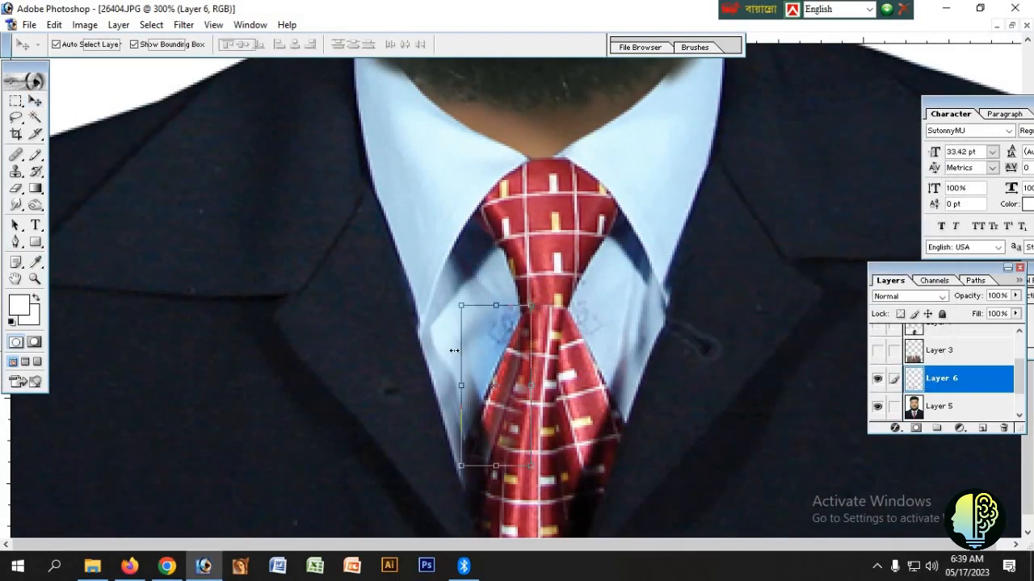
Slightly widen and shorten the mirrored tie patch, and delete its lower left corner using a rectangular selection
{"action": "left_click_drag", "start_coordinate": [457, 352], "coordinate": [454, 355]}
{"action": "left_click_drag", "start_coordinate": [495, 466], "coordinate": [495, 453]}
{"action": "key", "text": "Return"}
{"action": "key", "text": "m"}
{"action": "left_click_drag", "start_coordinate": [444, 415], "coordinate": [501, 466]}
{"action": "key", "text": "Delete"}
{"action": "key", "text": "v"}
{"action": "key", "text": "ctrl+d"}
Flatten the image into a single Background layer, discarding the hidden layers
{"action": "key", "text": "ctrl+minus"}
{"action": "key", "text": "ctrl+minus"}
{"action": "key", "text": "ctrl+minus"}
{"action": "key", "text": "ctrl+minus"}
{"action": "left_click", "coordinate": [599, 394]}
{"action": "scroll", "coordinate": [544, 403], "scroll_direction": "down", "scroll_amount": 3}
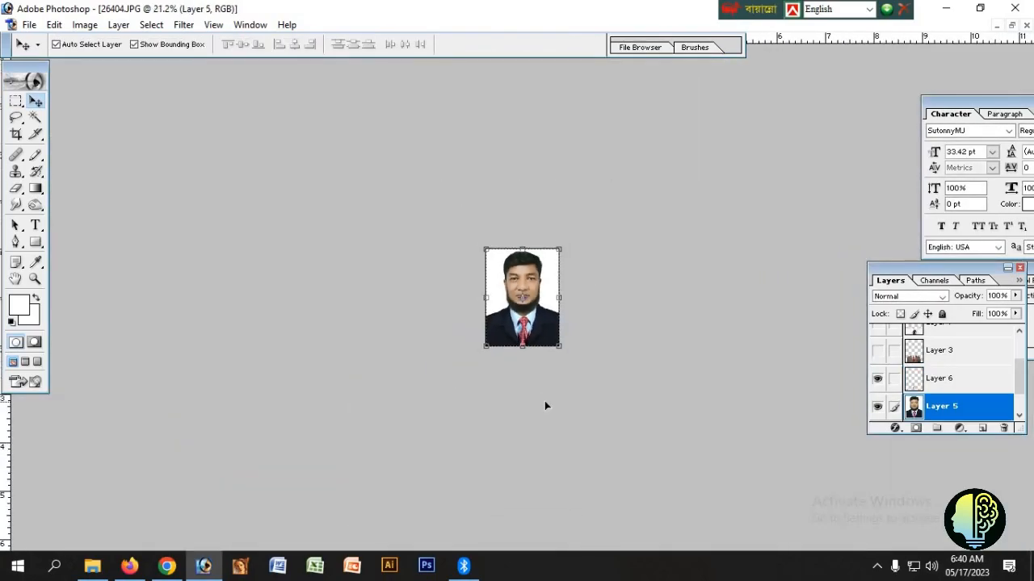
{"action": "left_click", "coordinate": [119, 24]}
{"action": "left_click", "coordinate": [165, 487]}
{"action": "key", "text": "Return"}
Select the entire portrait and cut it onto a new layer above the white background
{"action": "key", "text": "ctrl+plus"}
{"action": "key", "text": "ctrl+plus"}
{"action": "key", "text": "ctrl+plus"}
{"action": "key", "text": "ctrl+plus"}
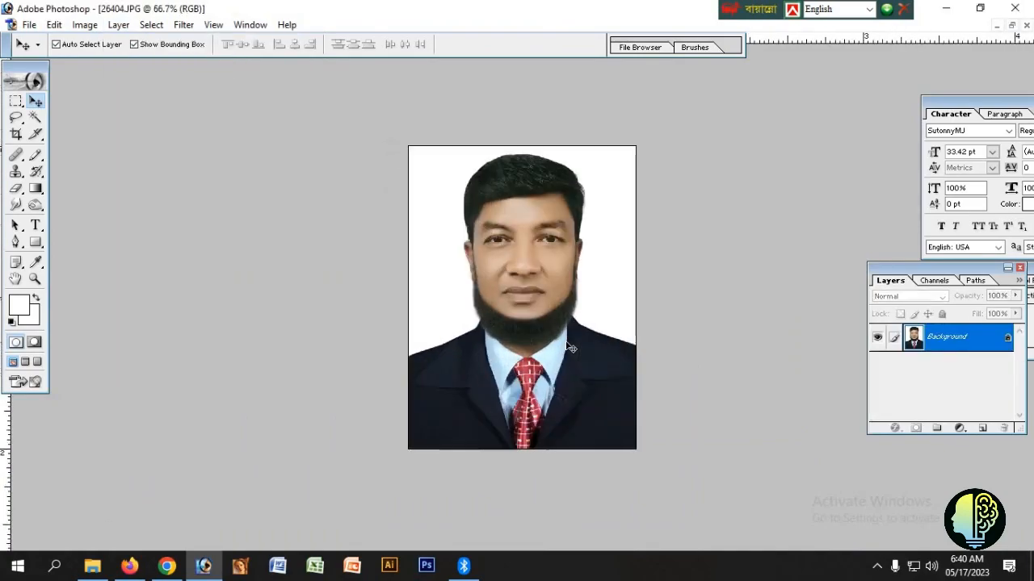
{"action": "scroll", "coordinate": [571, 348], "scroll_direction": "down", "scroll_amount": 1}
{"action": "key", "text": "ctrl+a"}
{"action": "key", "text": "ctrl+shift+j"}
Scale the portrait layer to 102% and nudge it to X 219 px, Y 304 px
{"action": "key", "text": "ctrl+t"}
{"action": "left_click_drag", "start_coordinate": [609, 183], "coordinate": [613, 180]}
{"action": "key", "text": "Left"}
{"action": "key", "text": "Left"}
{"action": "key", "text": "Left"}
{"action": "key", "text": "Up"}
{"action": "key", "text": "Up"}
{"action": "key", "text": "Up"}
{"action": "key", "text": "Down"}
{"action": "key", "text": "Down"}
{"action": "key", "text": "Down"}
{"action": "key", "text": "Down"}
{"action": "key", "text": "Down"}
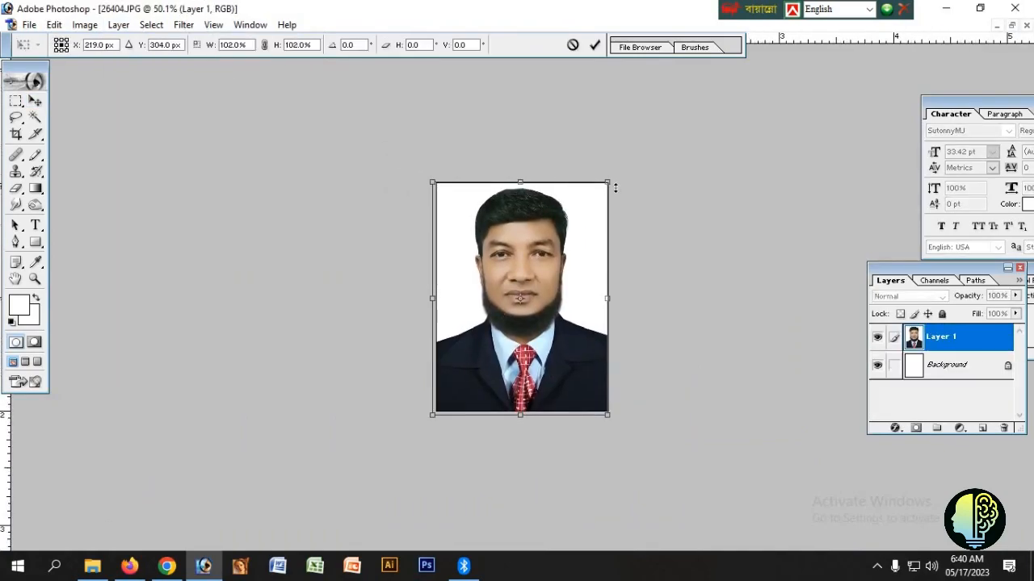